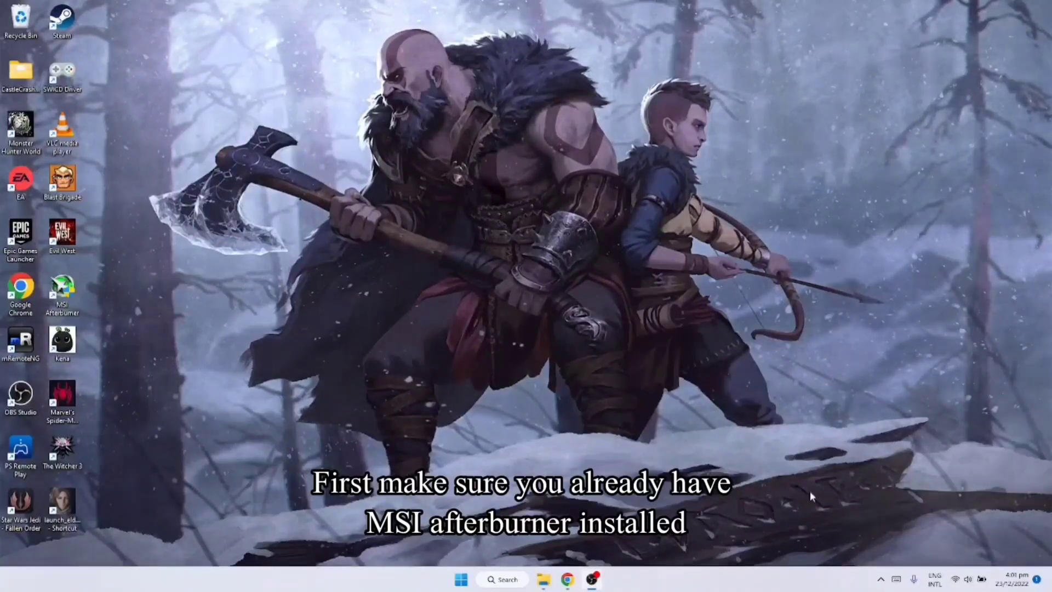
# - Google 'msi afterburner' to open MSI's official page, then go back to the Softpedia Steam Deck Tools tab
pyautogui.click(880, 582)
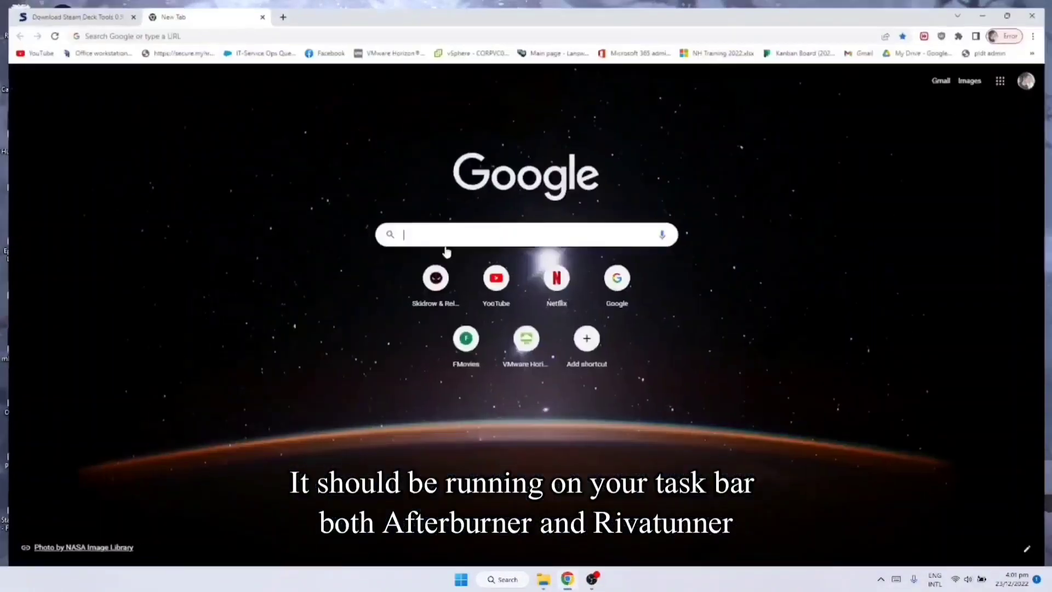
pyautogui.click(423, 232)
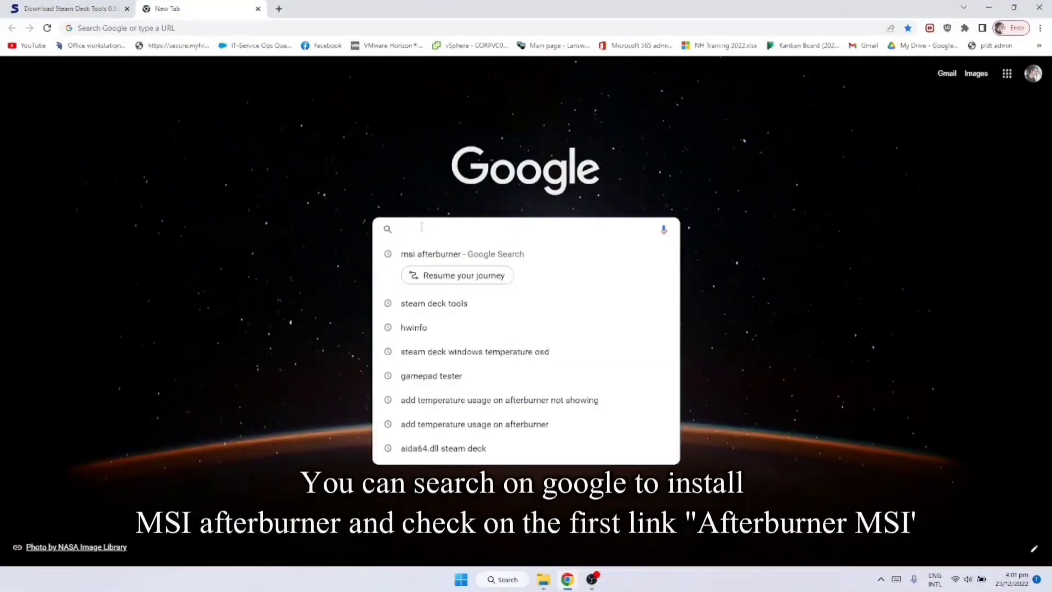
pyautogui.write('msi afterburner')
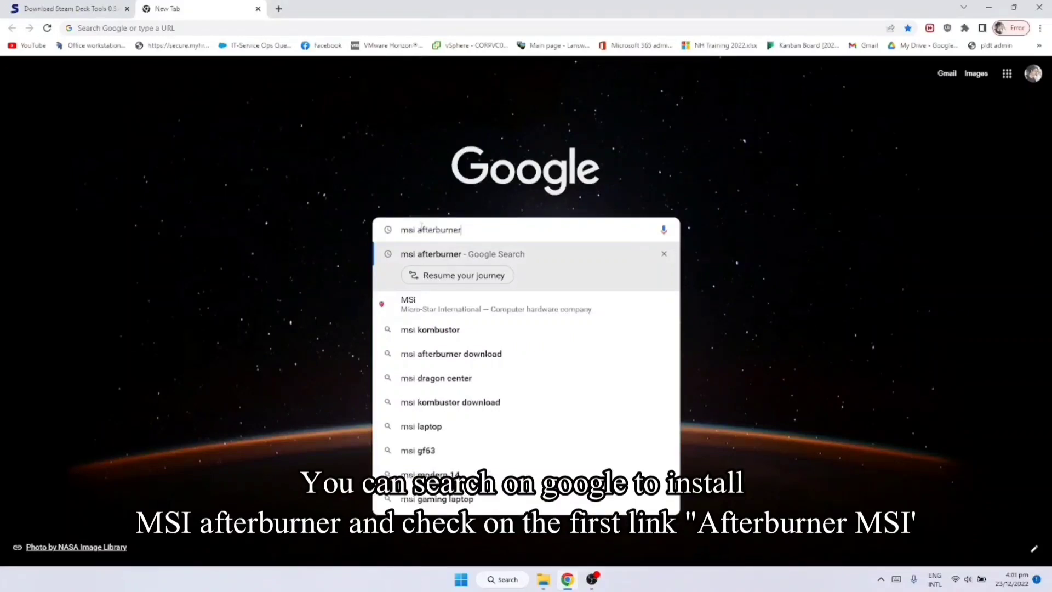
pyautogui.press('Return')
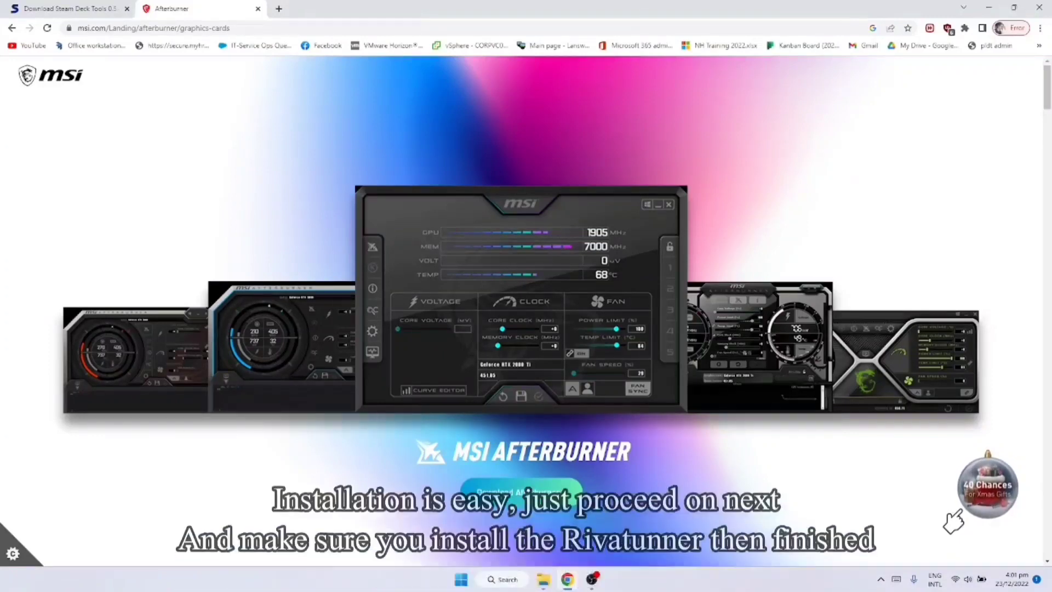
pyautogui.click(881, 580)
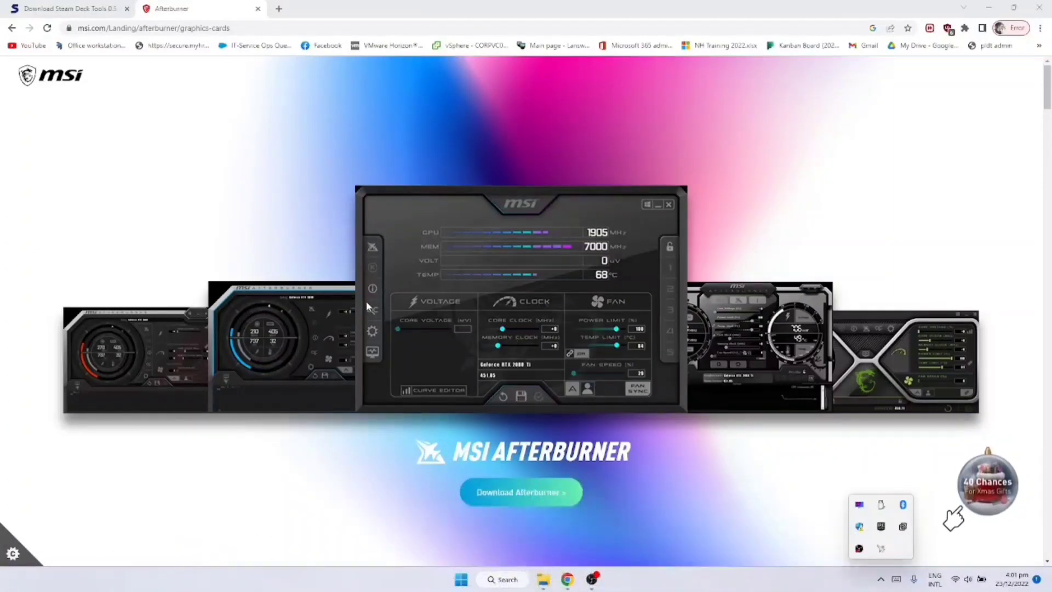
pyautogui.click(56, 4)
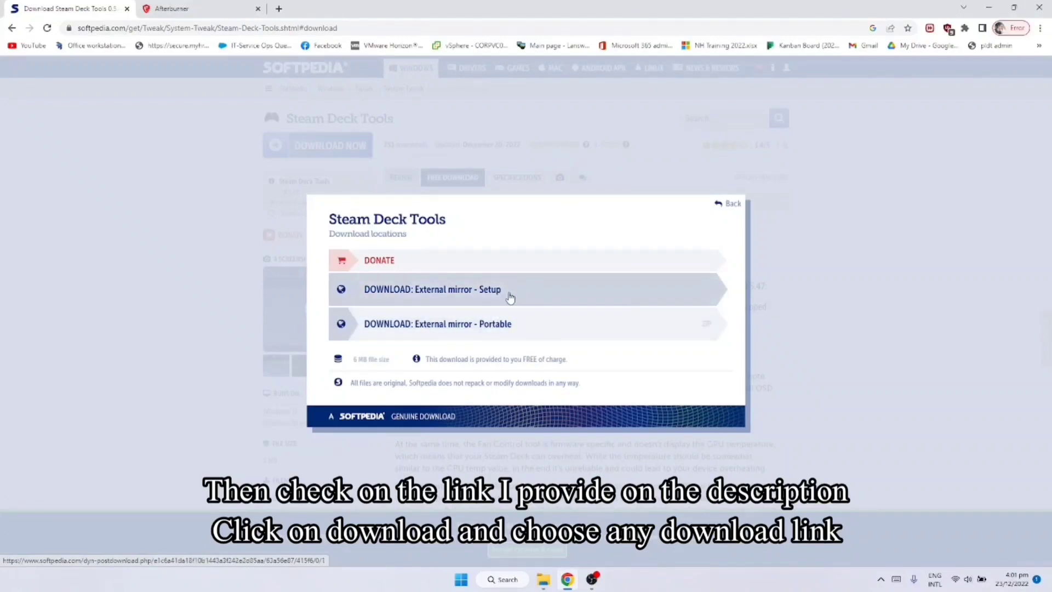
# - Start the 'External mirror - Setup' download and cancel the duplicate Save As prompt
pyautogui.click(509, 298)
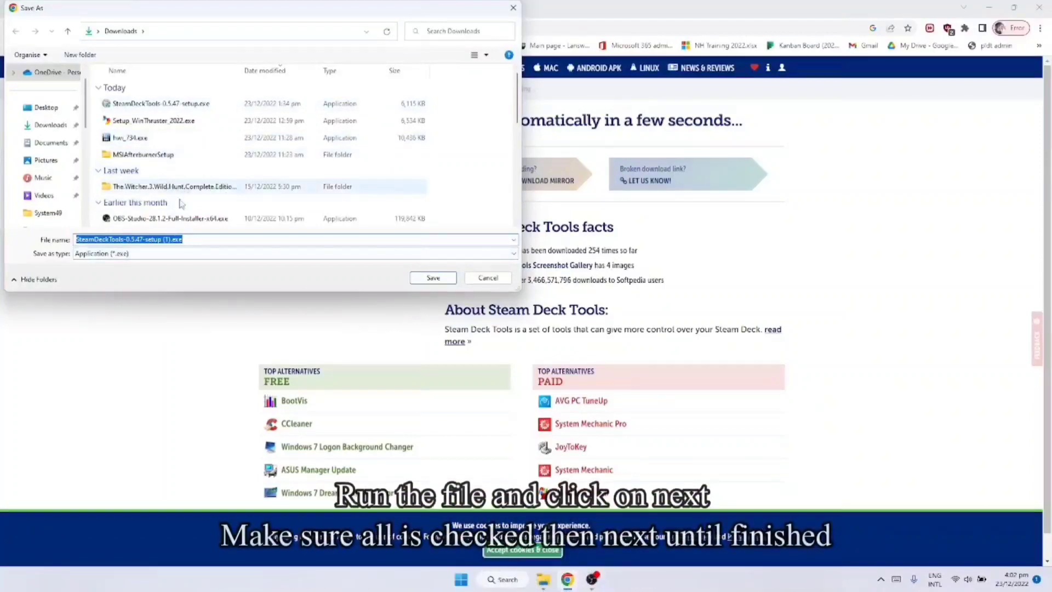
pyautogui.click(482, 278)
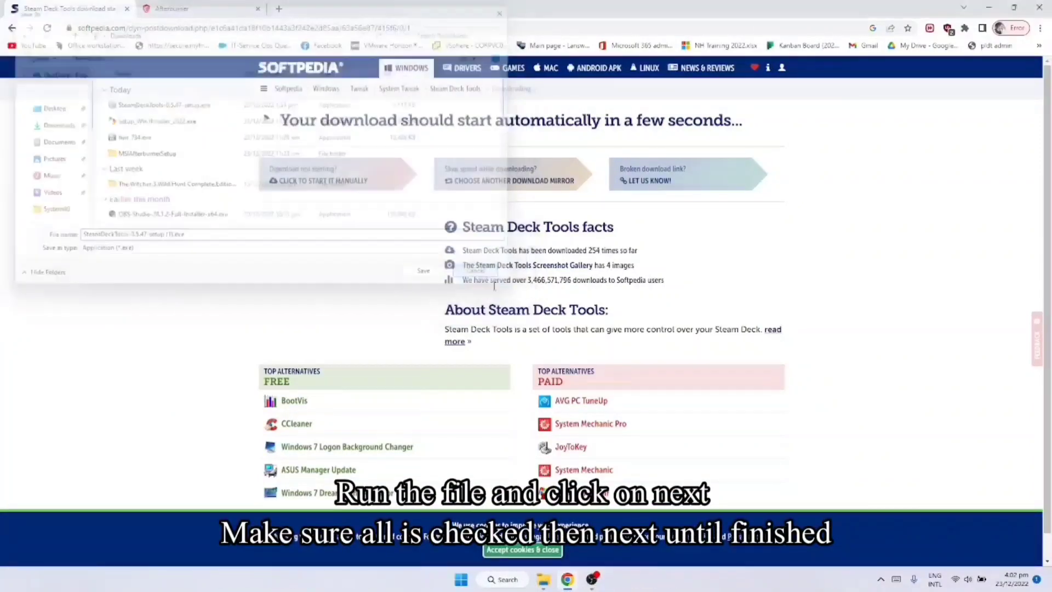
# - Run SteamDeckTools-0.5.47-setup.exe from Downloads and install it with the default components
pyautogui.click(541, 579)
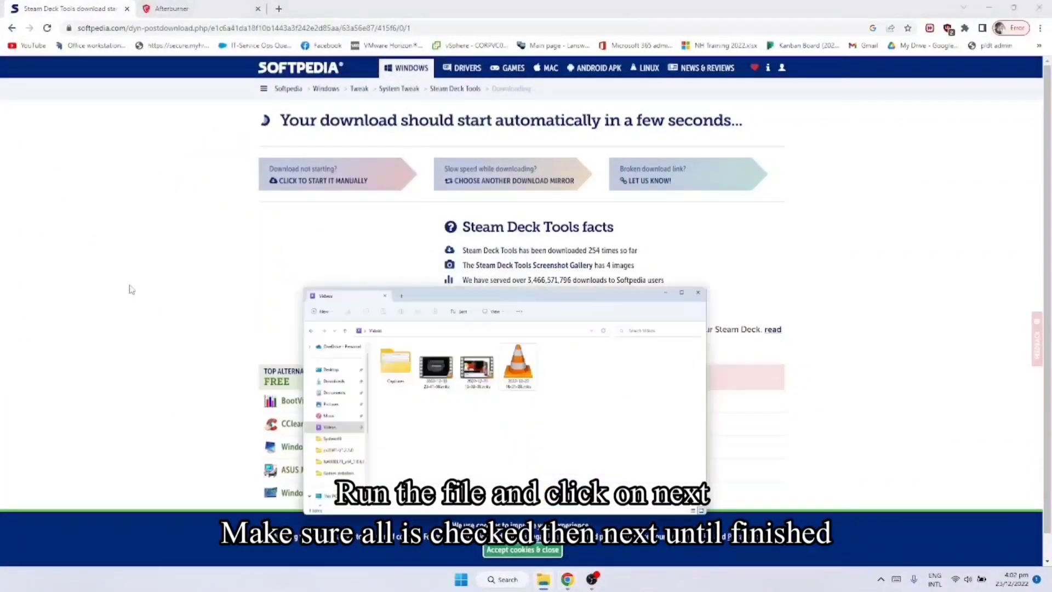
pyautogui.click(228, 286)
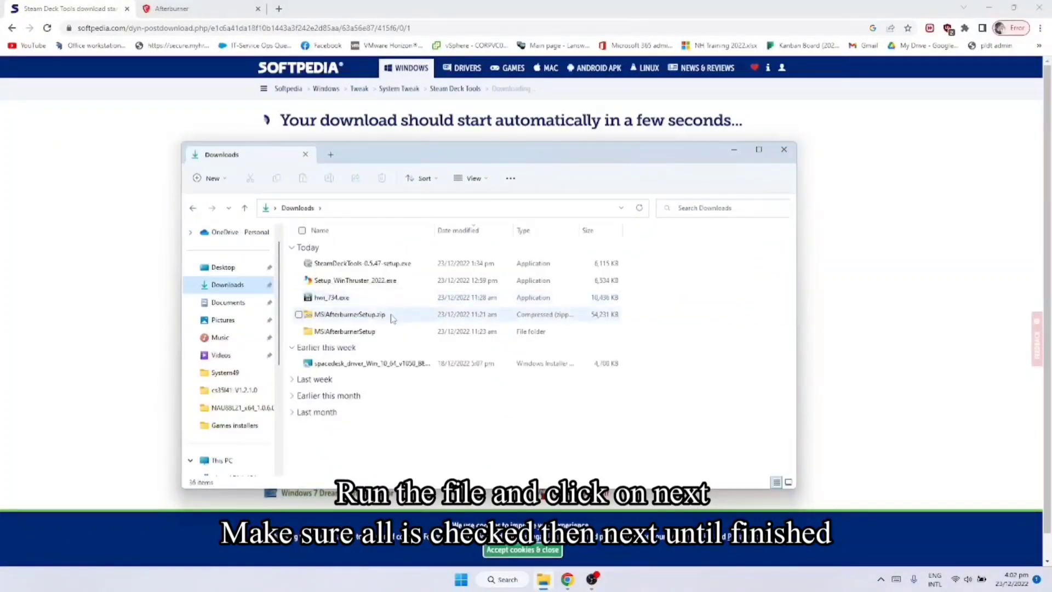
pyautogui.doubleClick(393, 267)
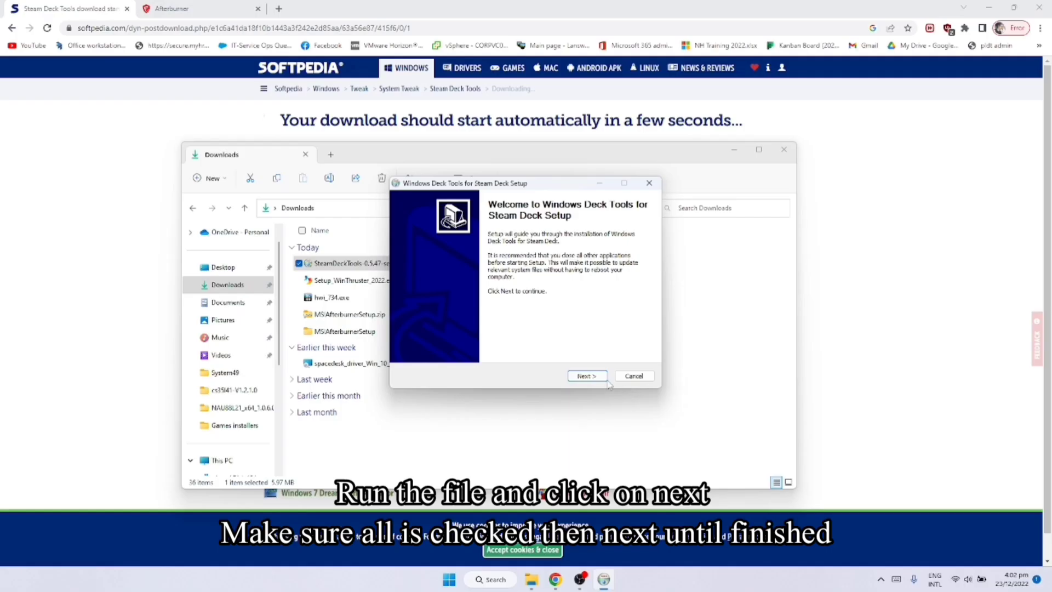
pyautogui.click(584, 375)
pyautogui.click(584, 377)
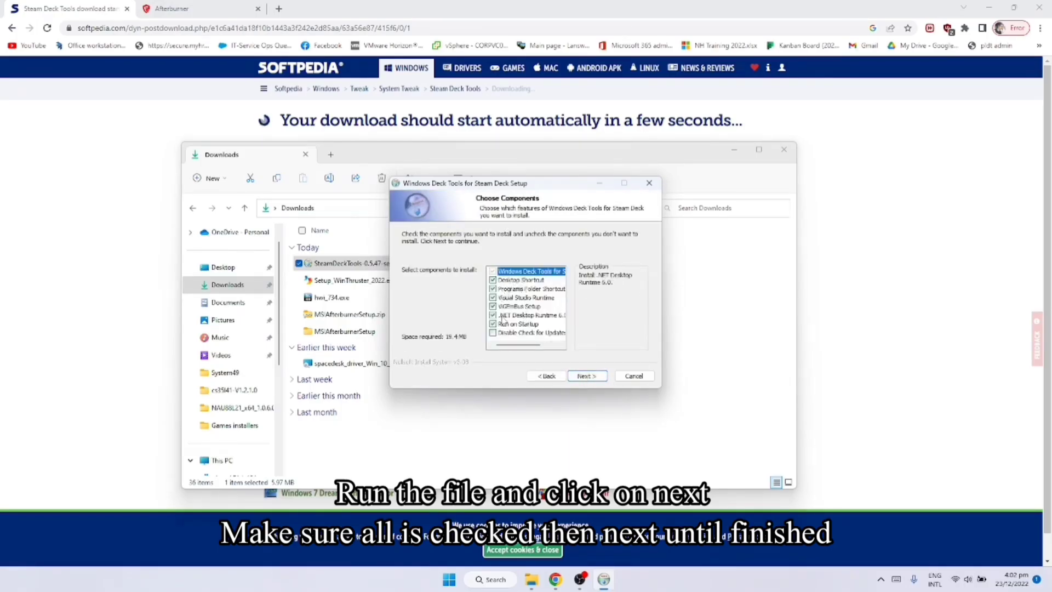
pyautogui.click(584, 376)
pyautogui.click(587, 377)
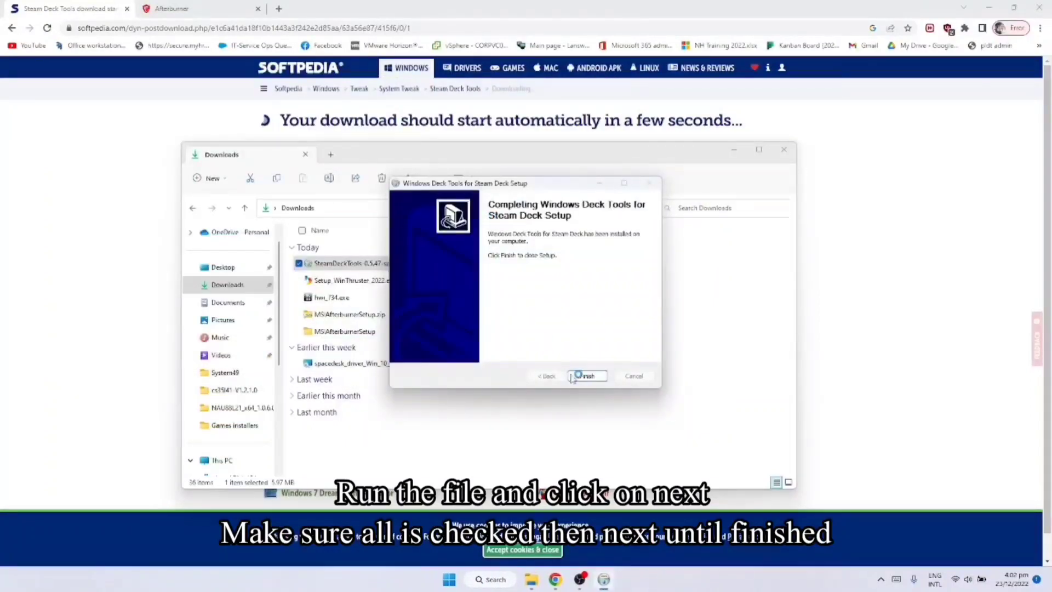
pyautogui.click(573, 377)
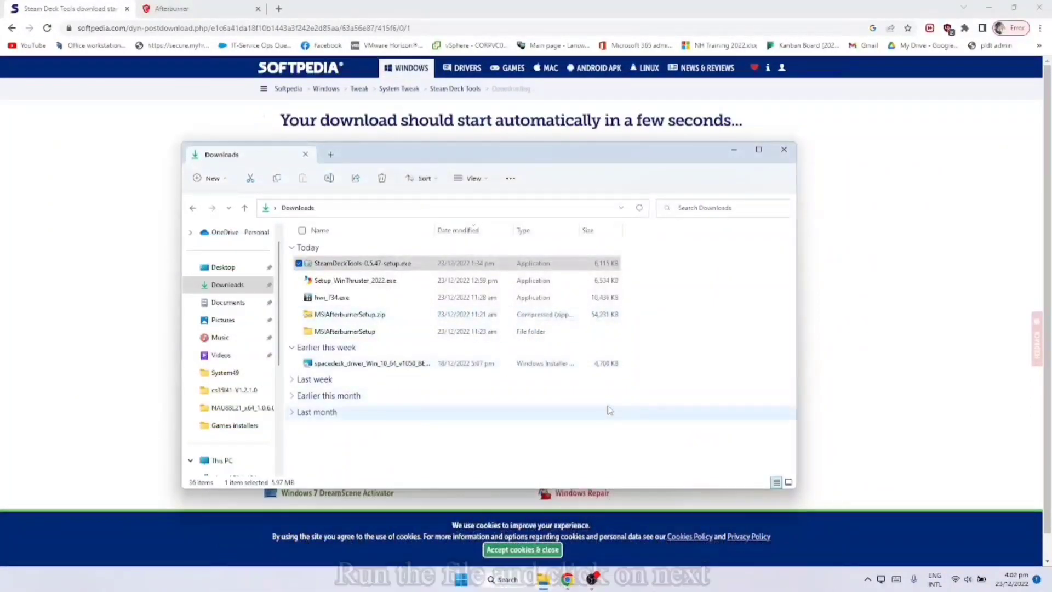
# - Minimize the open windows and switch the Steam Controller profile to X360
pyautogui.moveTo(596, 578)
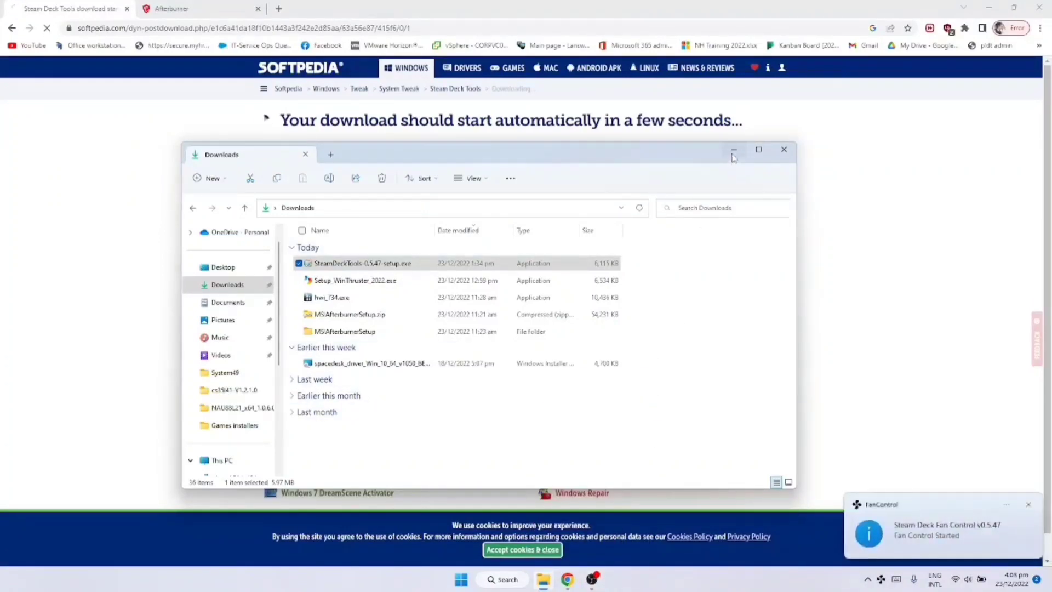
pyautogui.click(734, 150)
pyautogui.click(989, 10)
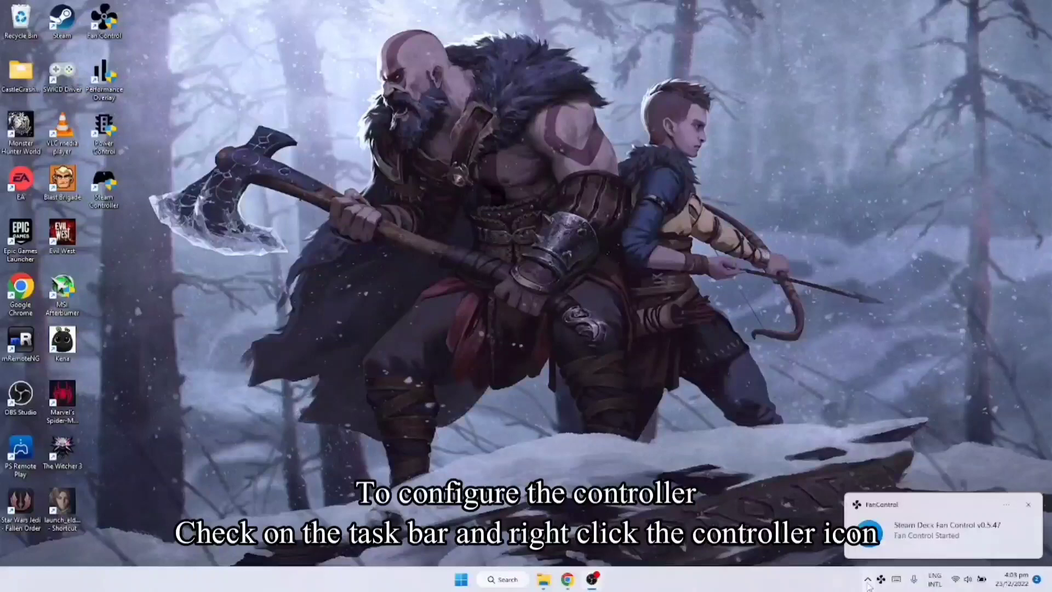
pyautogui.click(1030, 505)
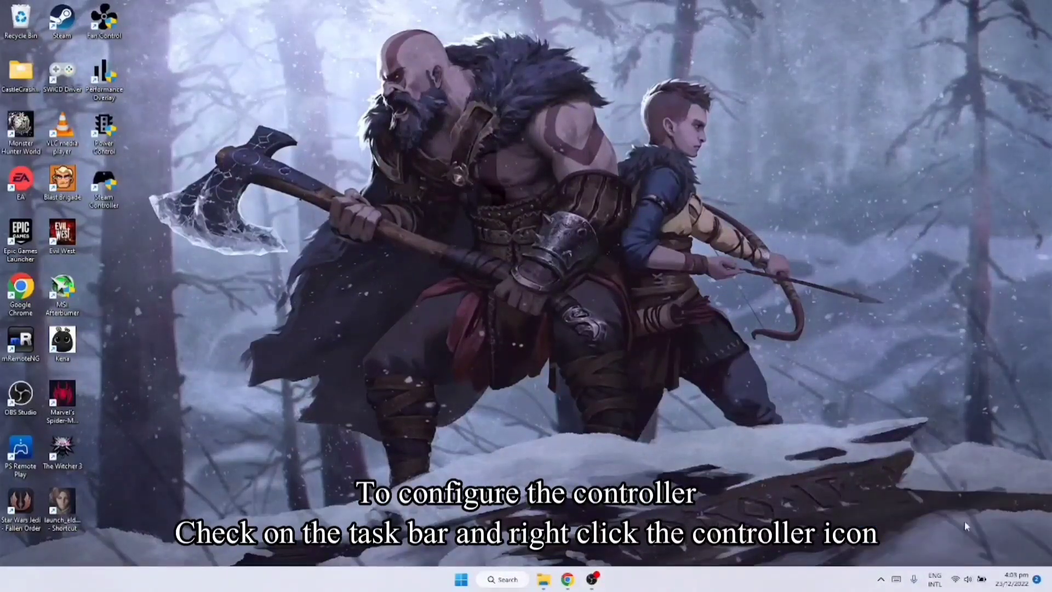
pyautogui.click(880, 580)
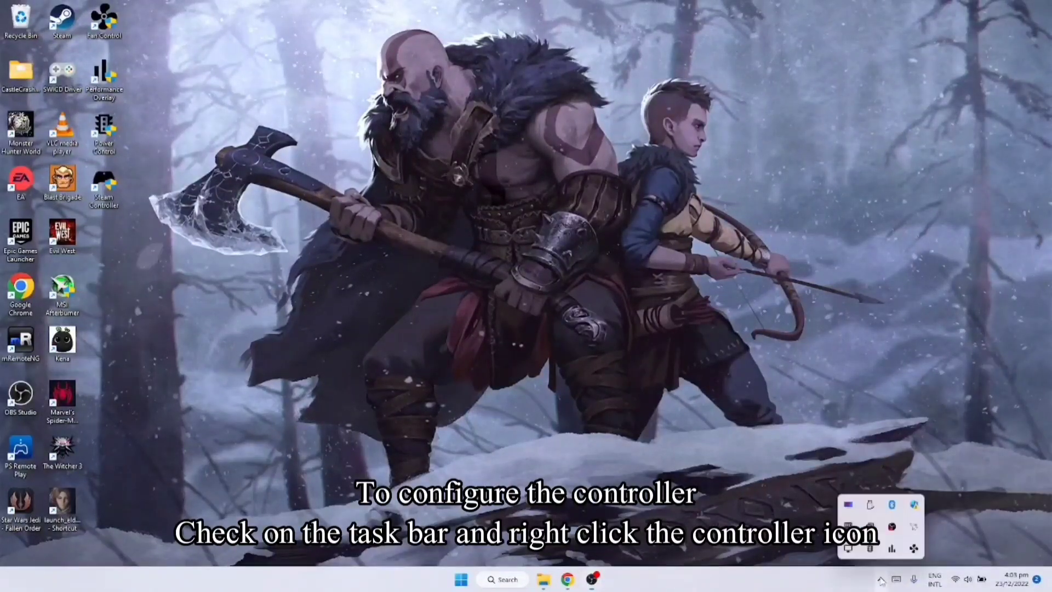
pyautogui.rightClick(850, 550)
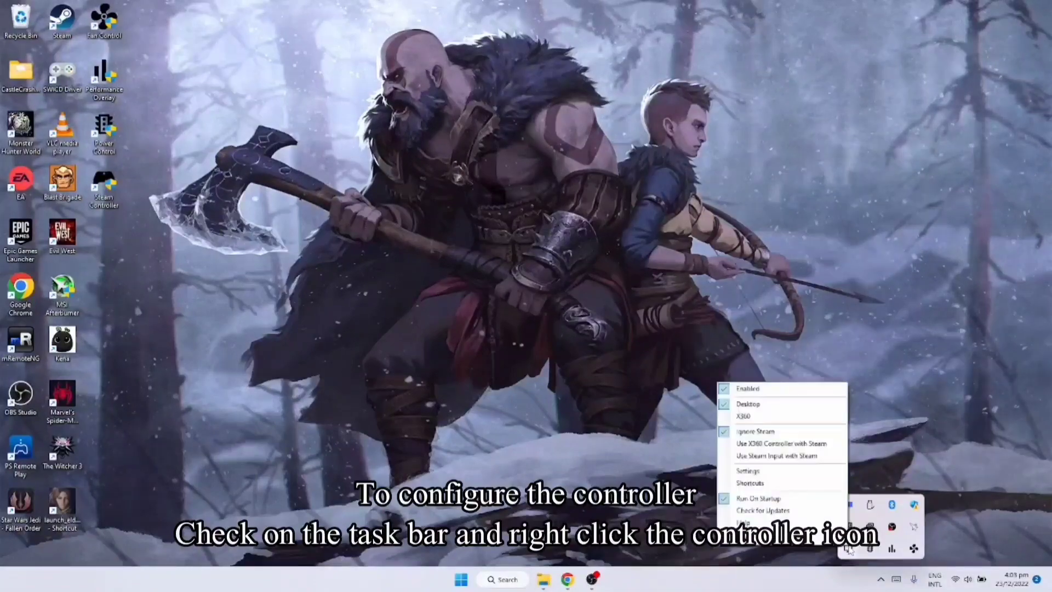
pyautogui.click(754, 417)
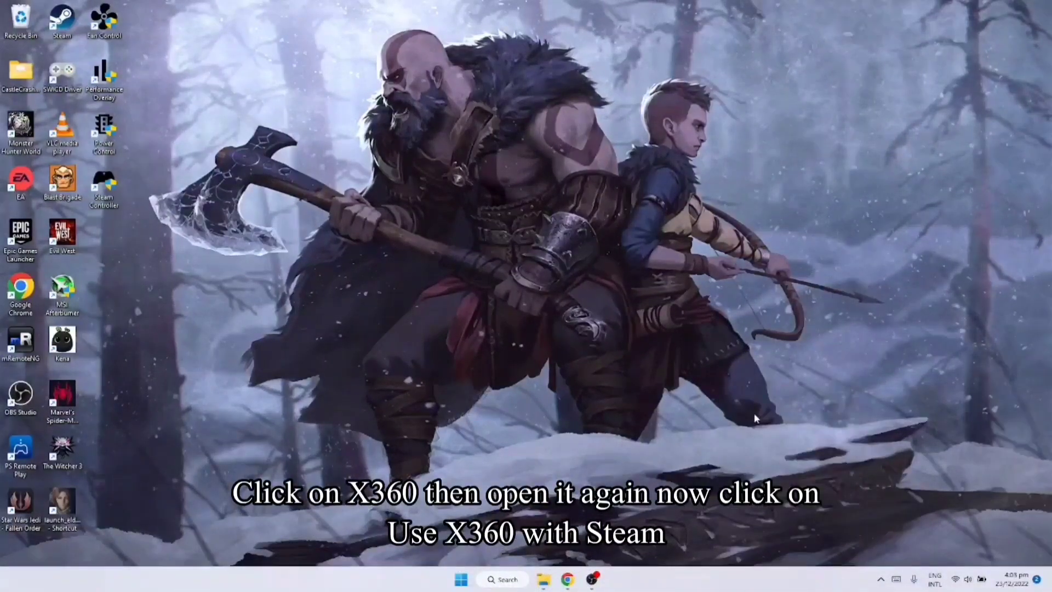
# - Enable 'Use X360 Controller with Steam' and confirm the Steam configuration change
pyautogui.click(880, 579)
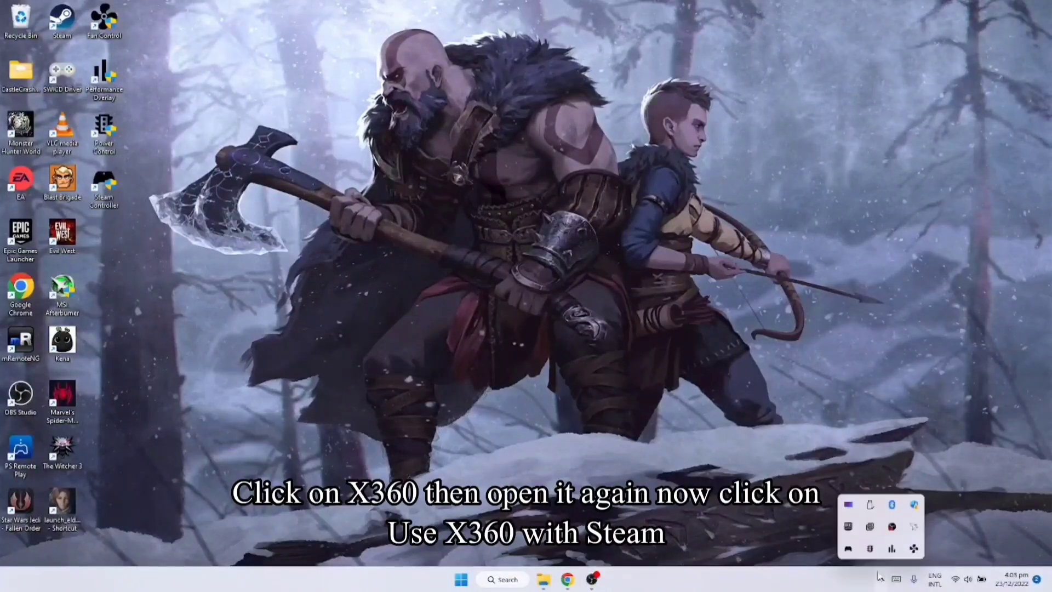
pyautogui.rightClick(850, 549)
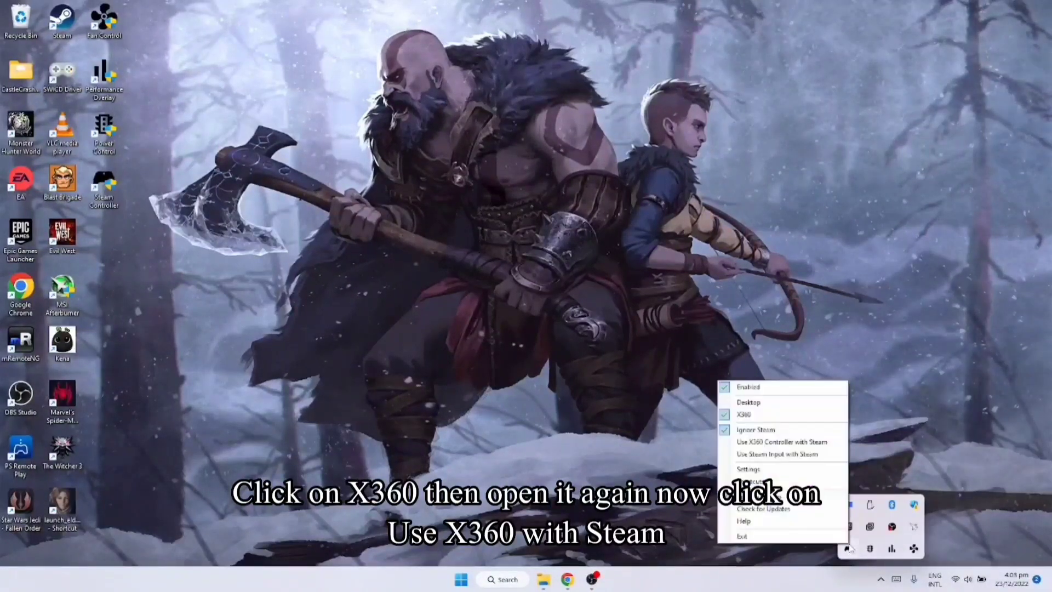
pyautogui.click(770, 444)
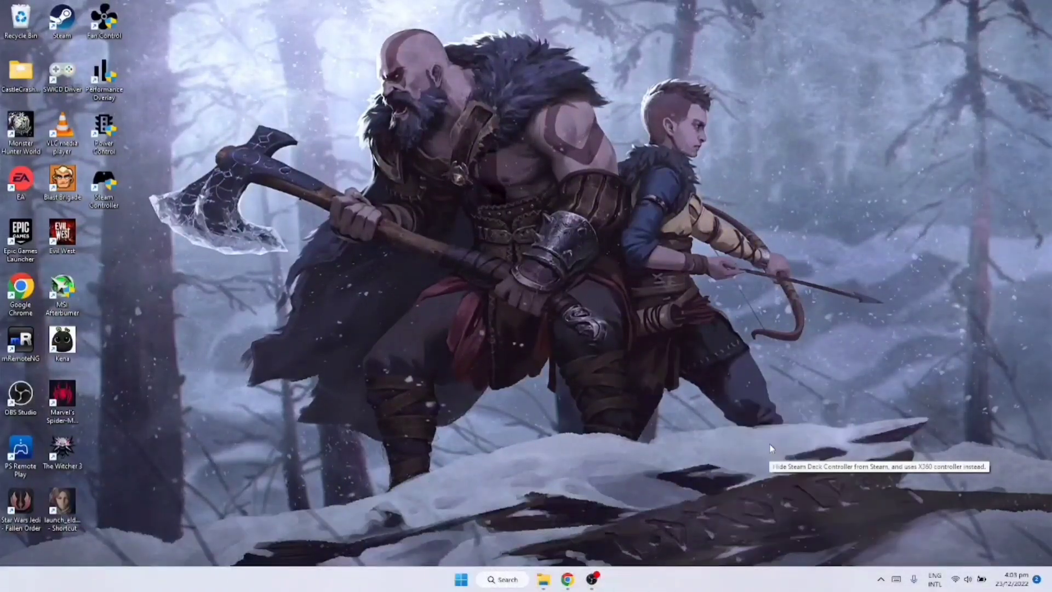
pyautogui.click(563, 344)
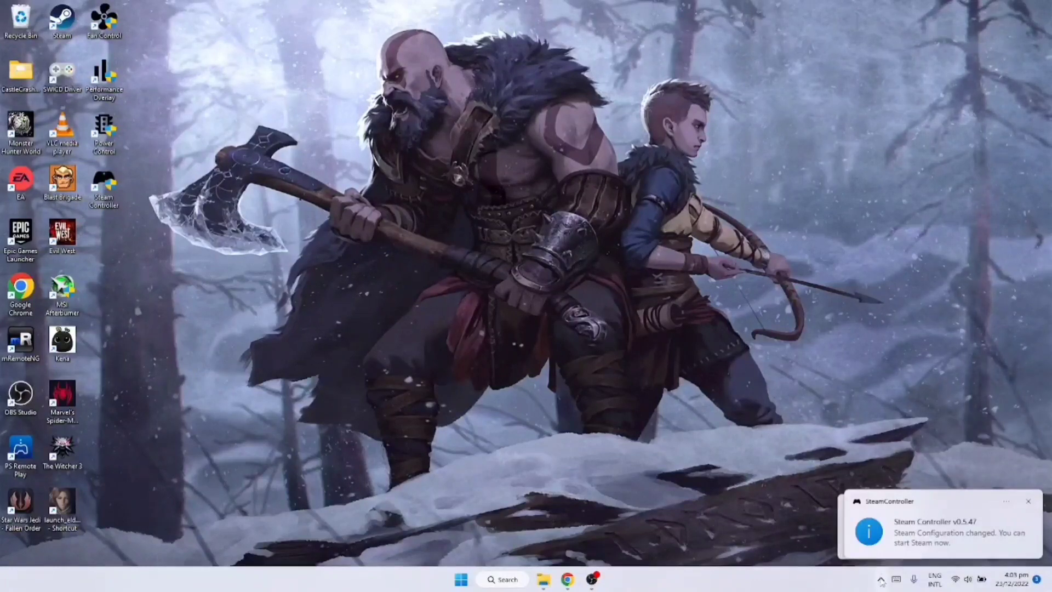
pyautogui.click(1030, 502)
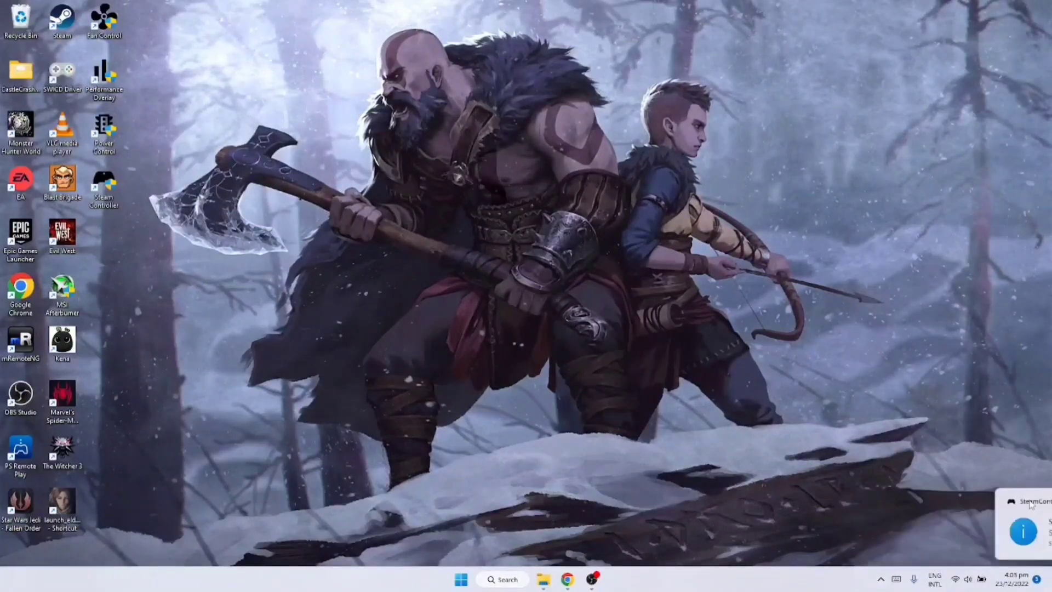
# - Set Steam Controller's DefaultProfile to X360, leave the back-button Shortcuts at None, and close settings
pyautogui.click(880, 579)
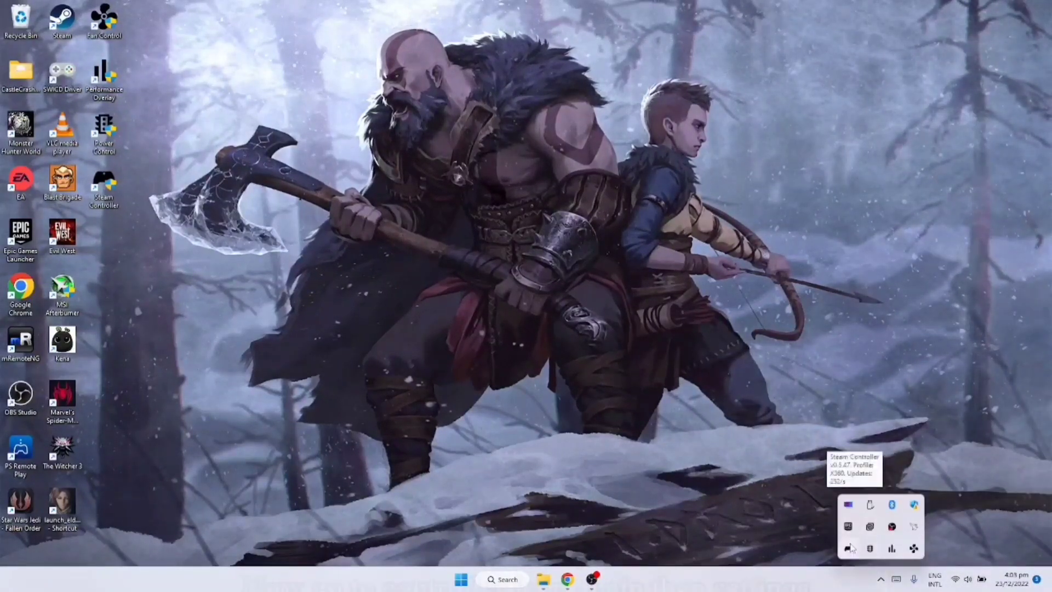
pyautogui.rightClick(848, 547)
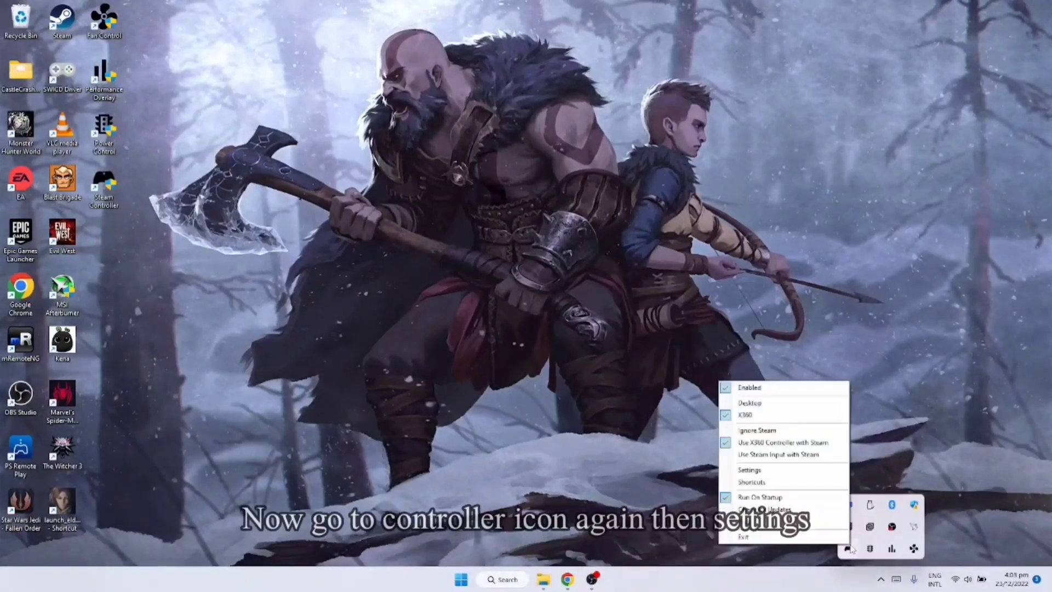
pyautogui.click(782, 476)
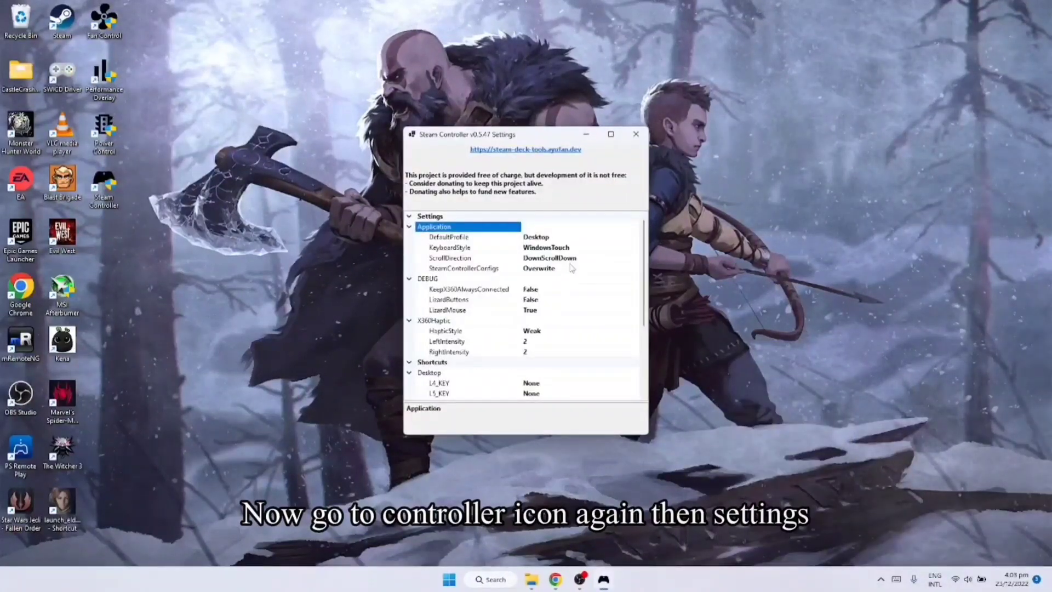
pyautogui.click(583, 238)
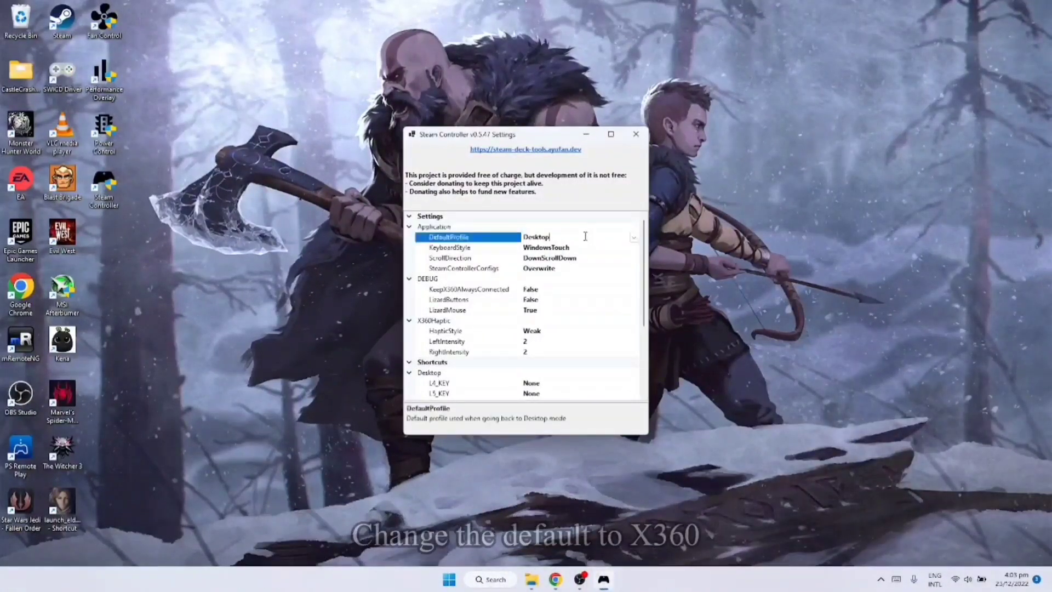
pyautogui.click(634, 237)
pyautogui.click(538, 260)
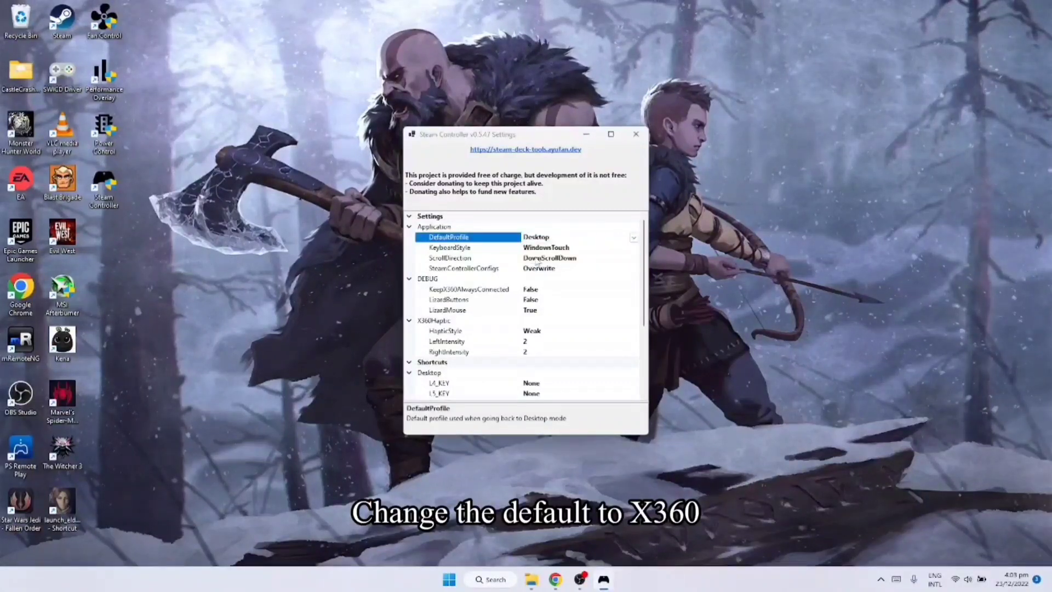
pyautogui.scroll(-4, 515, 329)
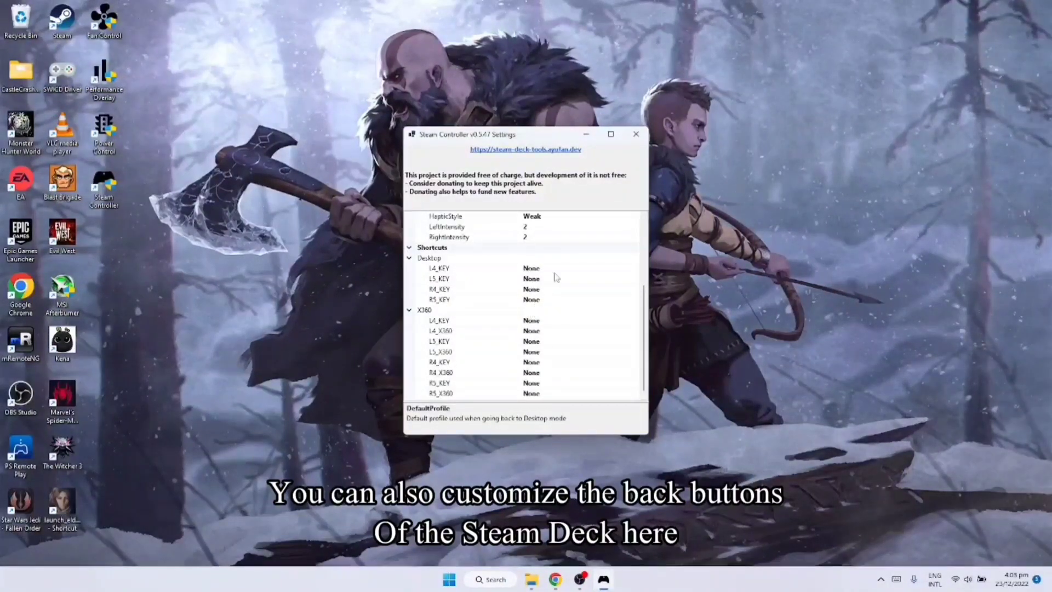
pyautogui.click(637, 135)
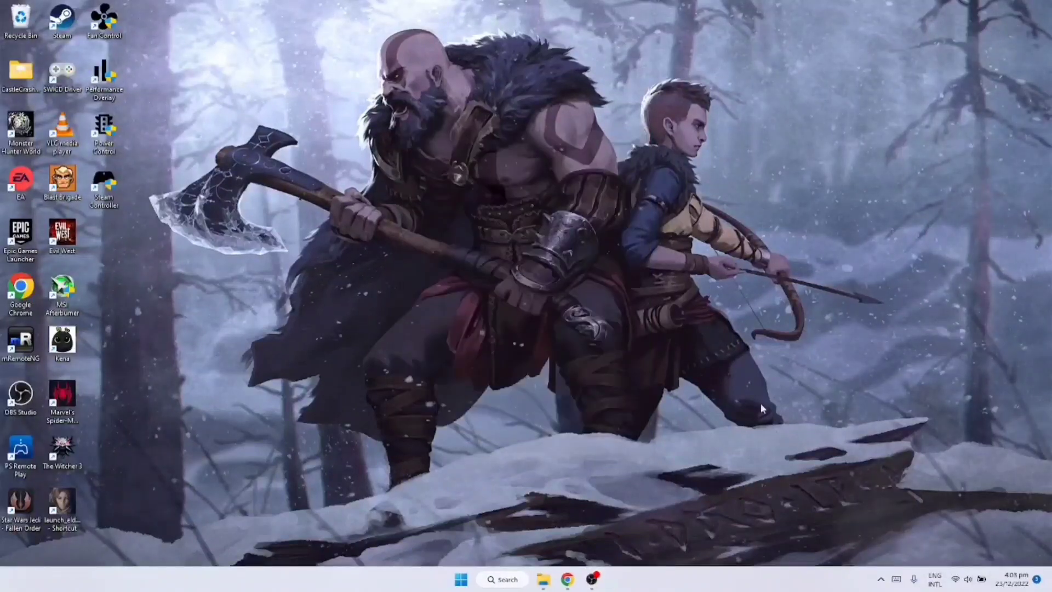
# - Set the Performance Overlay OSD display mode to Full from its tray menu
pyautogui.click(880, 580)
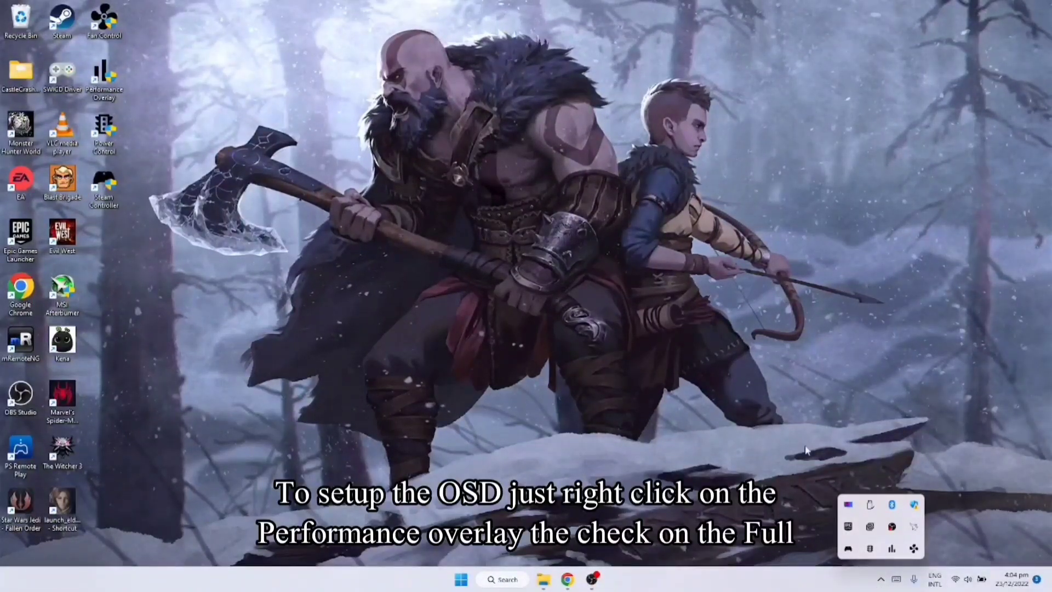
pyautogui.rightClick(893, 549)
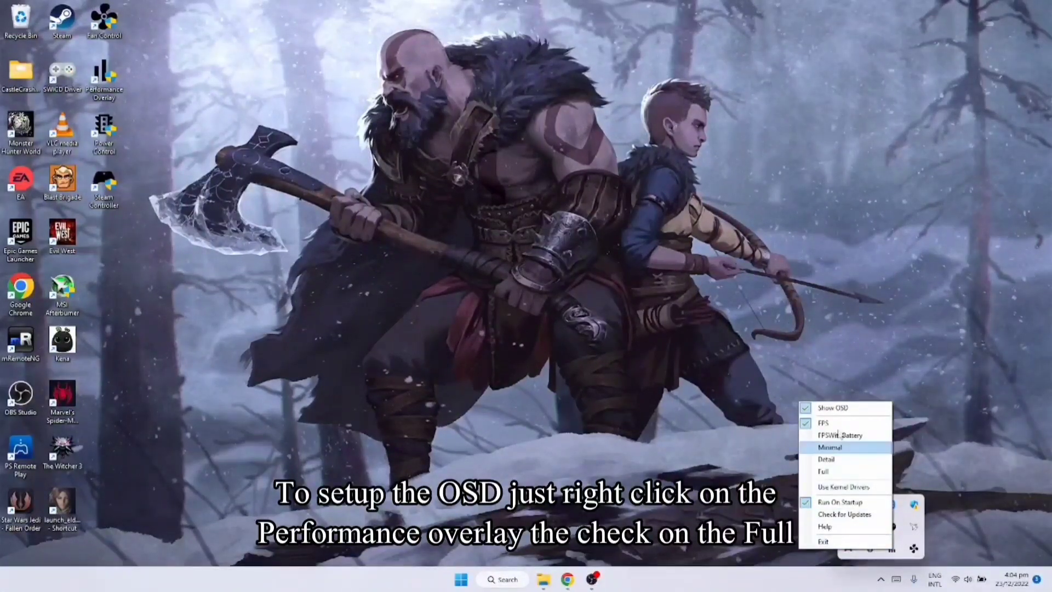
pyautogui.click(840, 472)
pyautogui.click(879, 579)
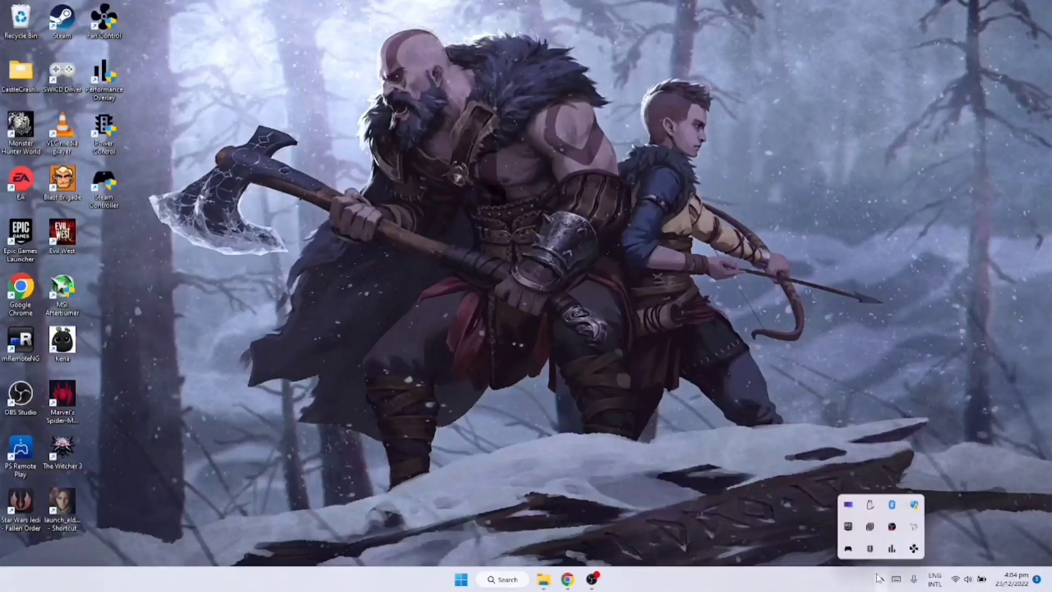
# - Browse Power Control's TDP, GPU Scaling, FPS Limit, Colors and OSD Kernel Drivers options
pyautogui.rightClick(871, 550)
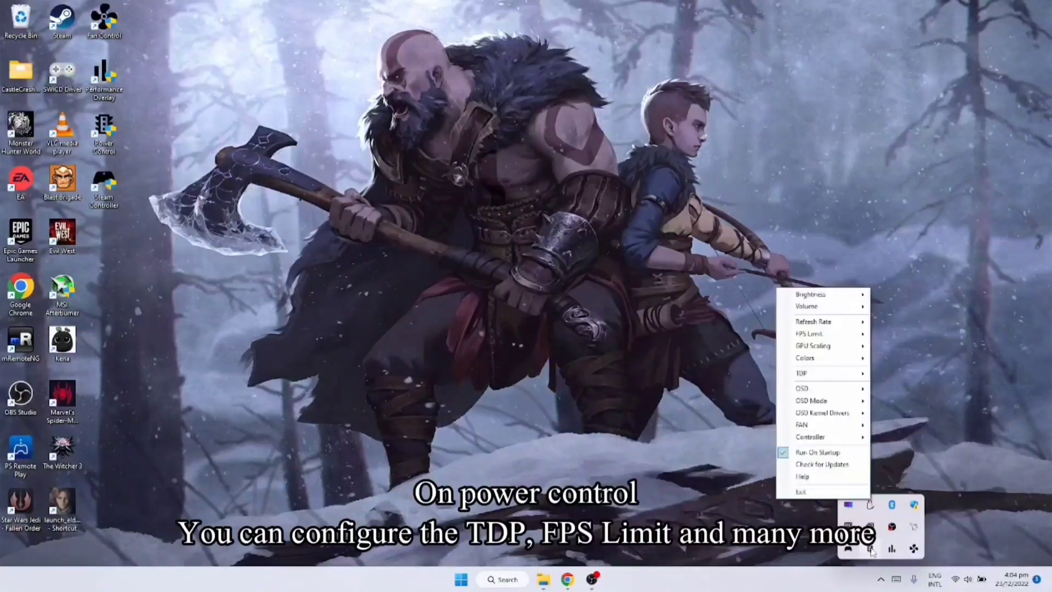
pyautogui.moveTo(823, 373)
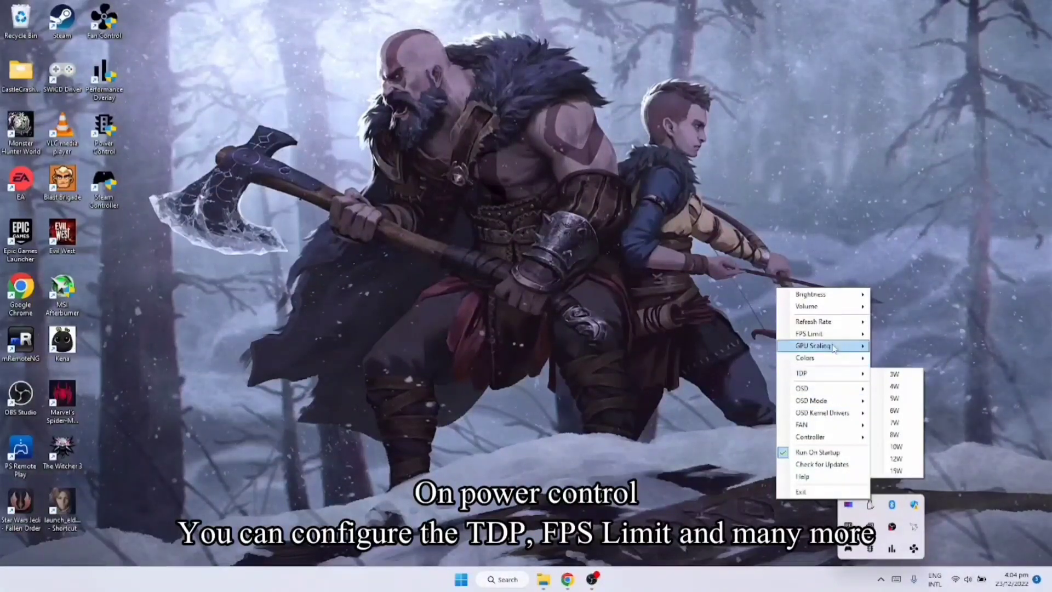
pyautogui.moveTo(835, 337)
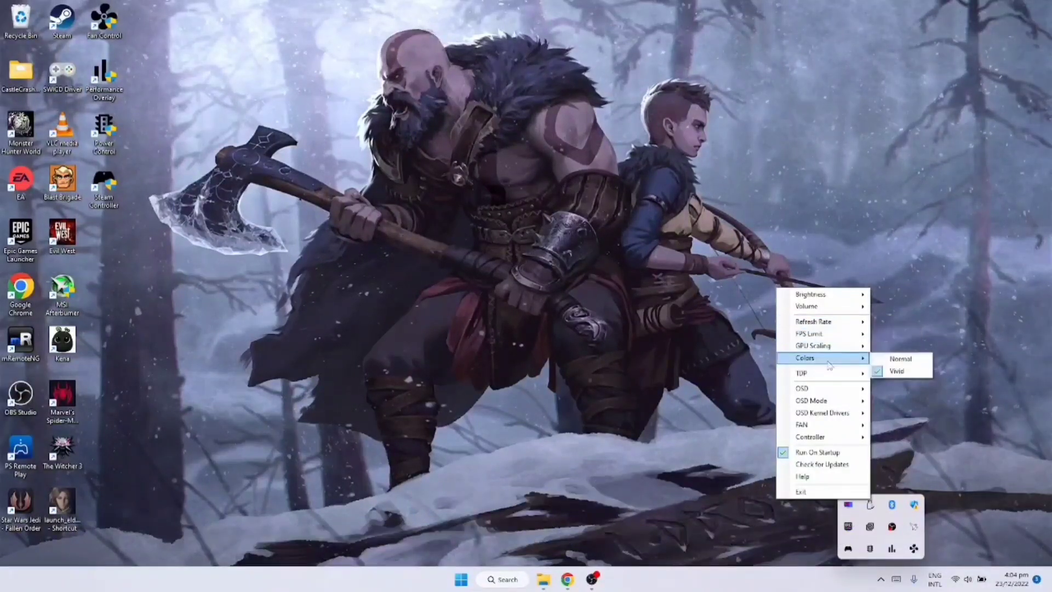
pyautogui.moveTo(827, 396)
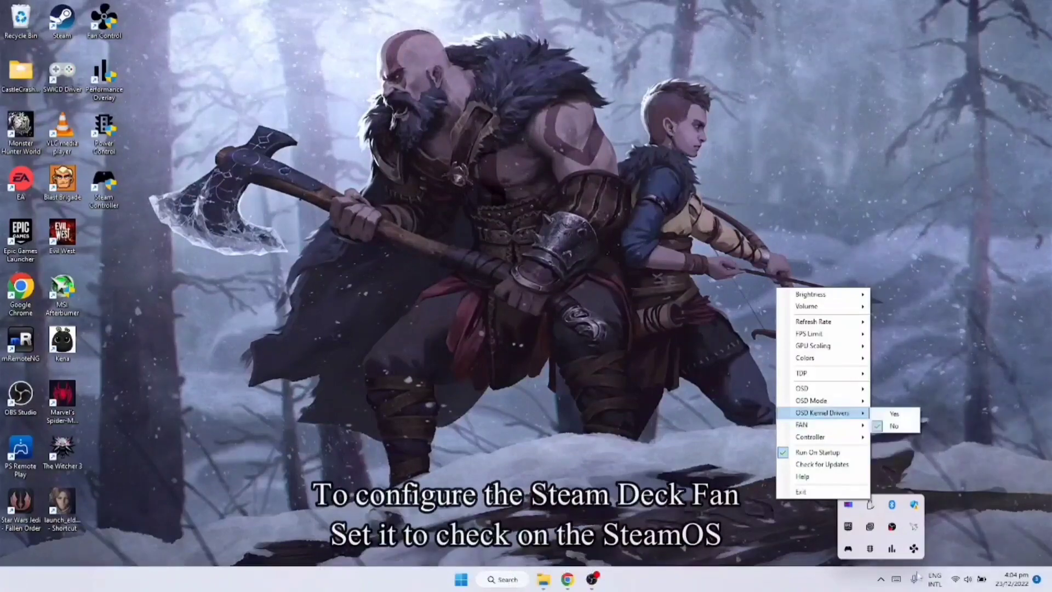
# - Set Fan Control to SteamOS mode and accept the anti-cheat warning
pyautogui.rightClick(913, 549)
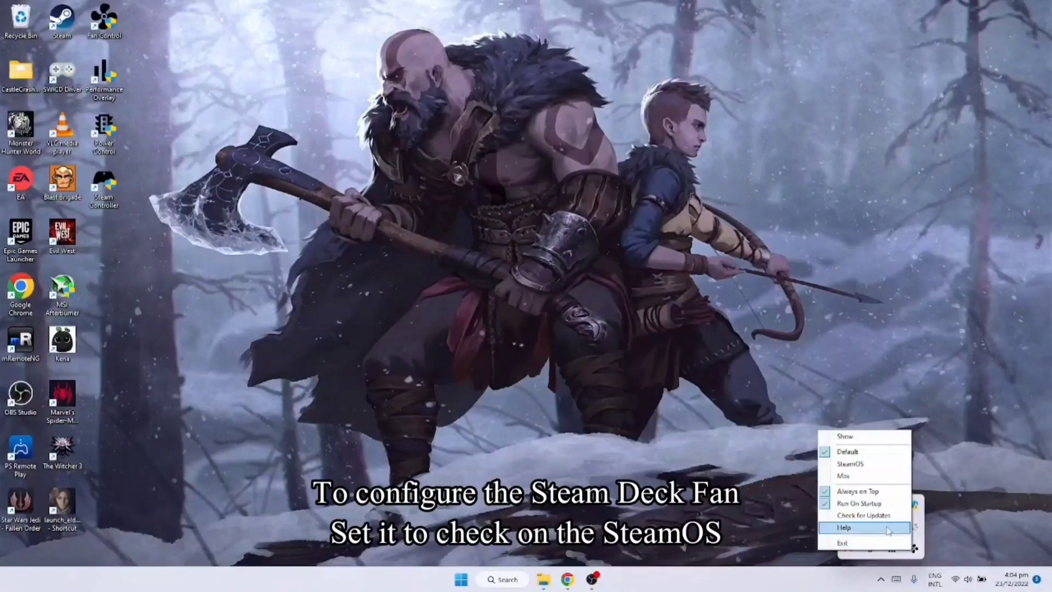
pyautogui.click(841, 465)
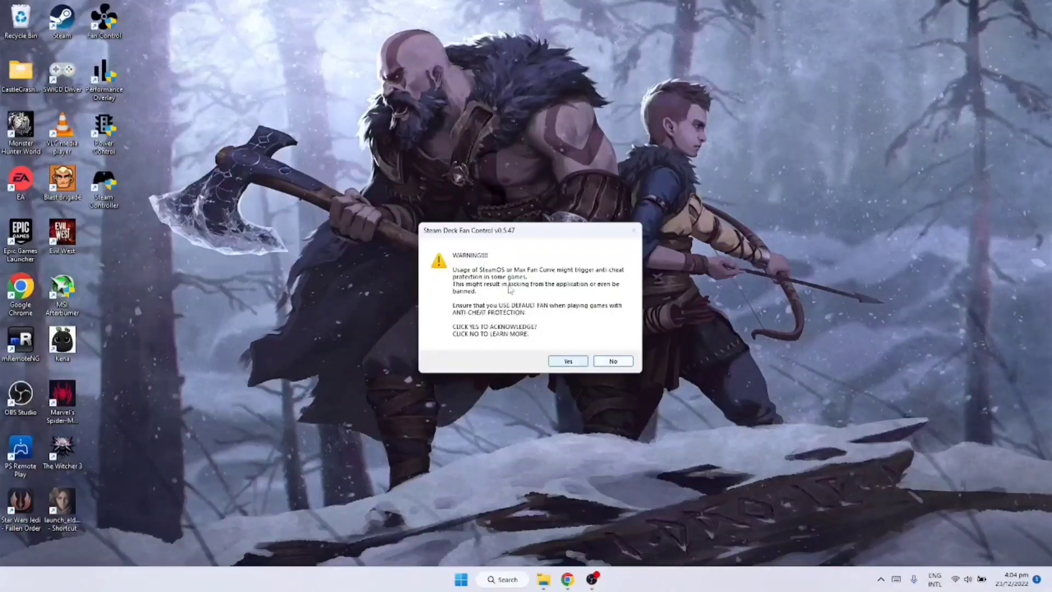
pyautogui.click(567, 361)
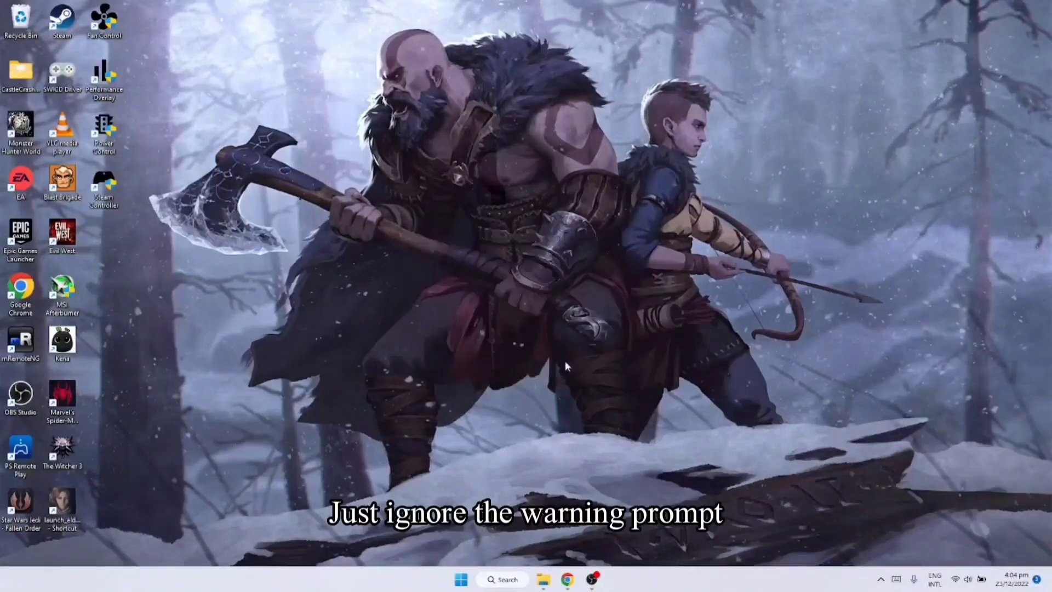
# - Confirm the Performance Overlay is still set to Full, then close the tray popup
pyautogui.click(880, 579)
pyautogui.rightClick(892, 548)
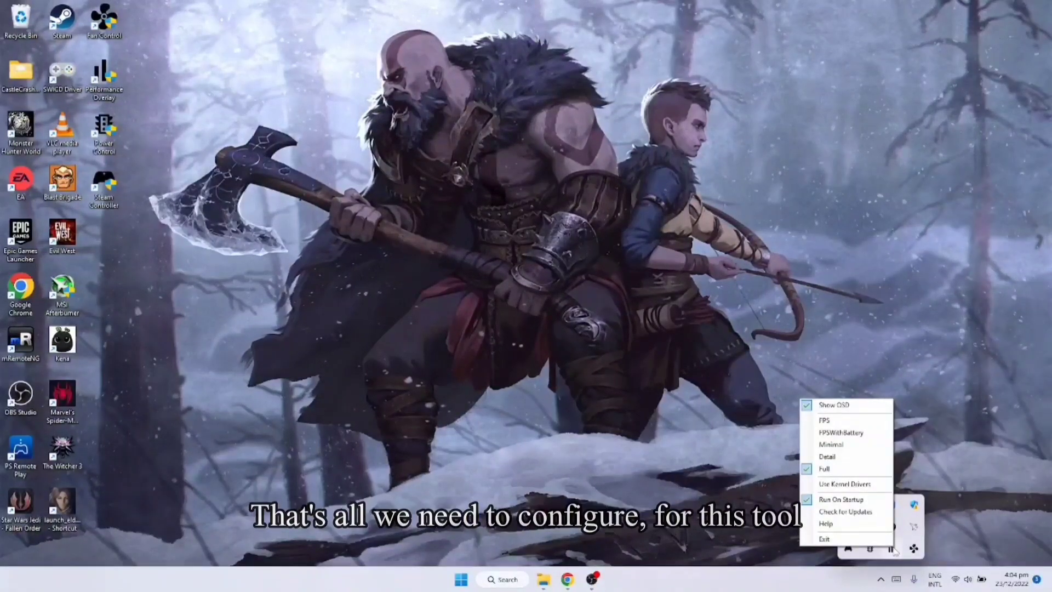
pyautogui.click(892, 550)
pyautogui.click(319, 292)
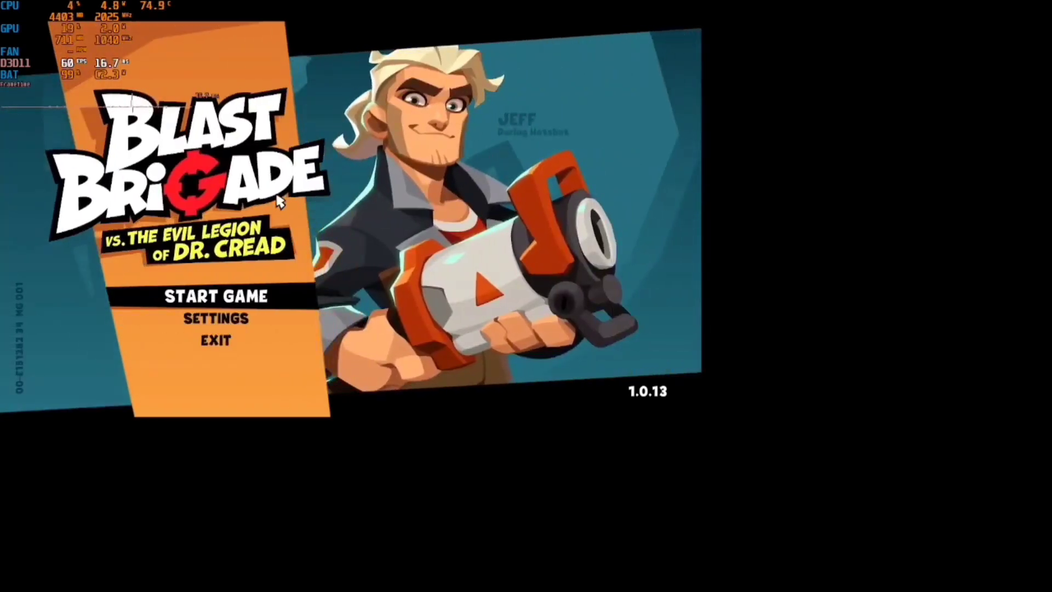
# - Move through Start Game, Settings and Exit with the D-pad, backing out of the quit prompt
pyautogui.press('Up')
pyautogui.press('Down')
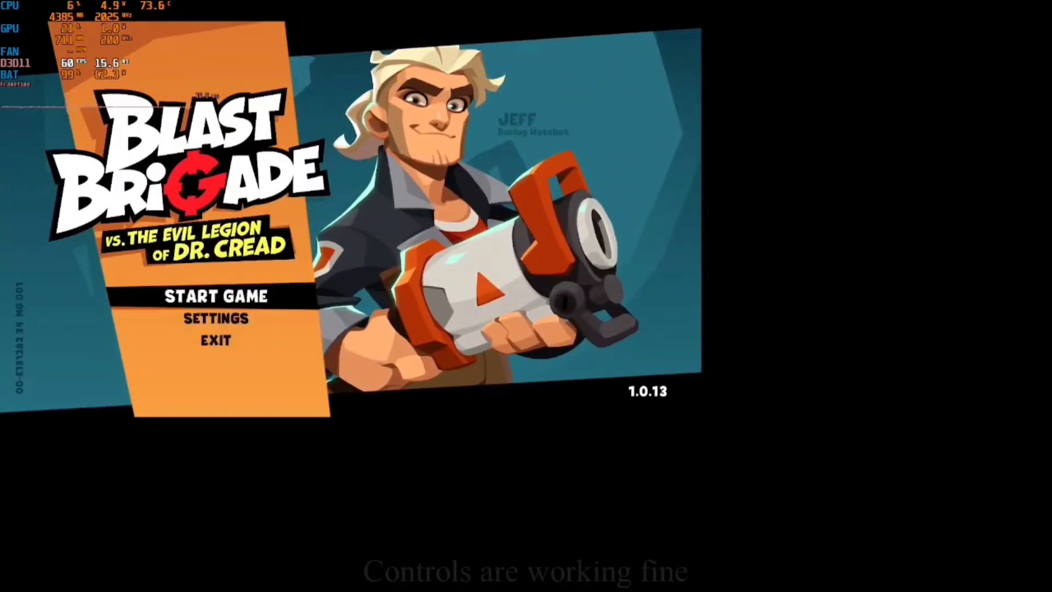
pyautogui.press('Down')
# - Open the Settings screen, return to the main menu, and select Exit to bring up the quit prompt
pyautogui.press('Down')
pyautogui.press('Down')
pyautogui.press('Down')
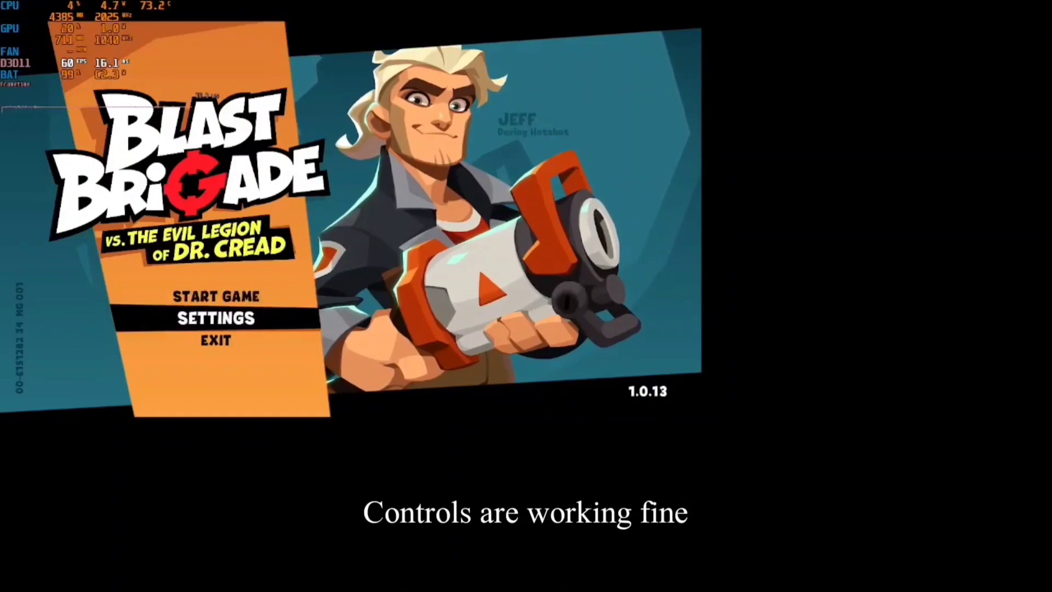
pyautogui.press('Escape')
pyautogui.press('Return')
pyautogui.press('Down')
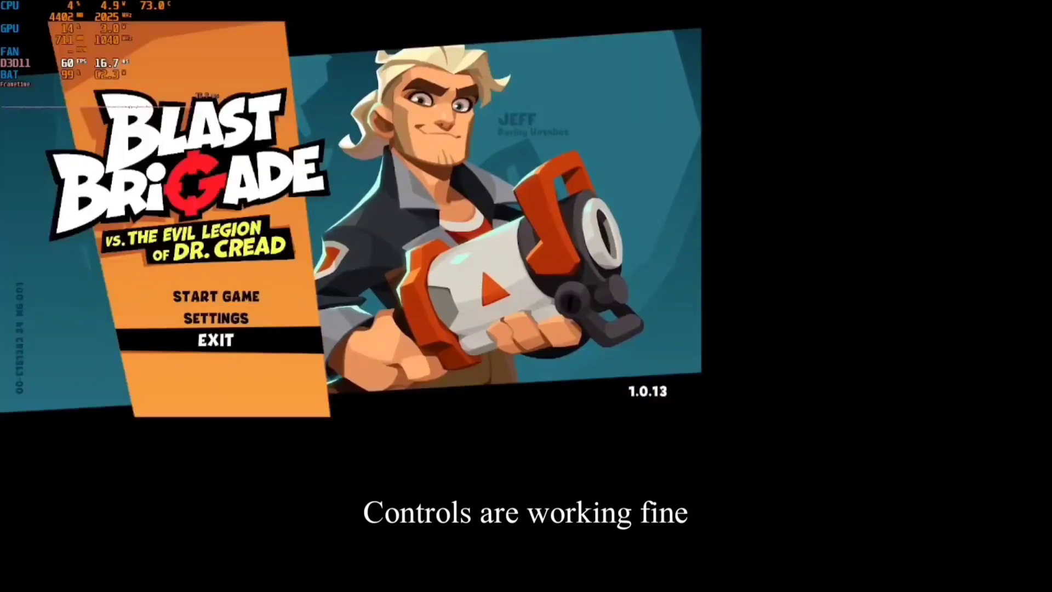
pyautogui.press('Up')
pyautogui.press('Return')
pyautogui.press('Down')
pyautogui.press('Down')
pyautogui.press('Down')
pyautogui.press('Down')
pyautogui.press('Down')
pyautogui.press('Down')
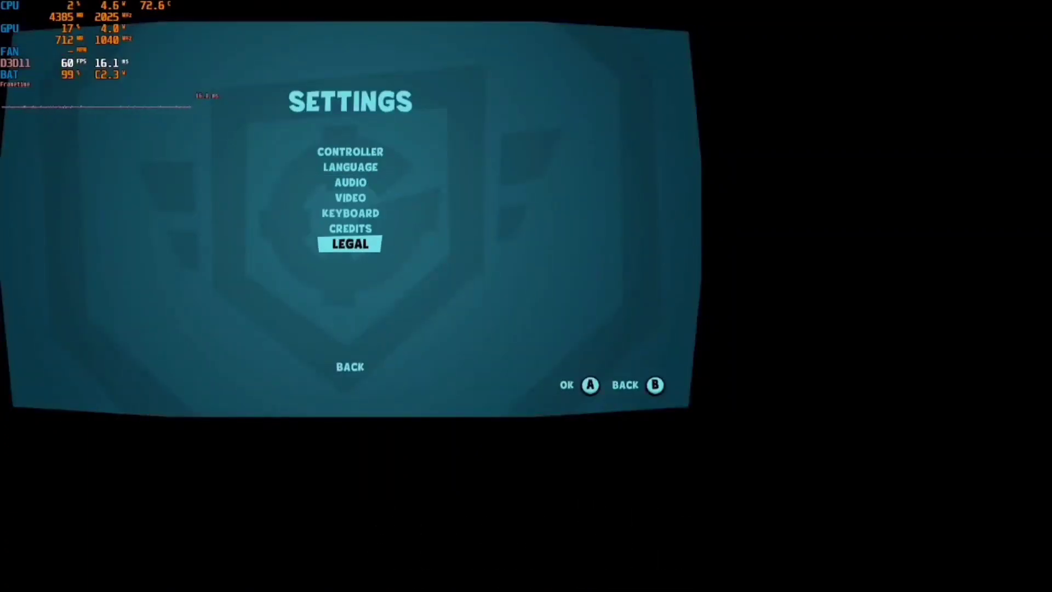
pyautogui.press('Up')
pyautogui.press('Up')
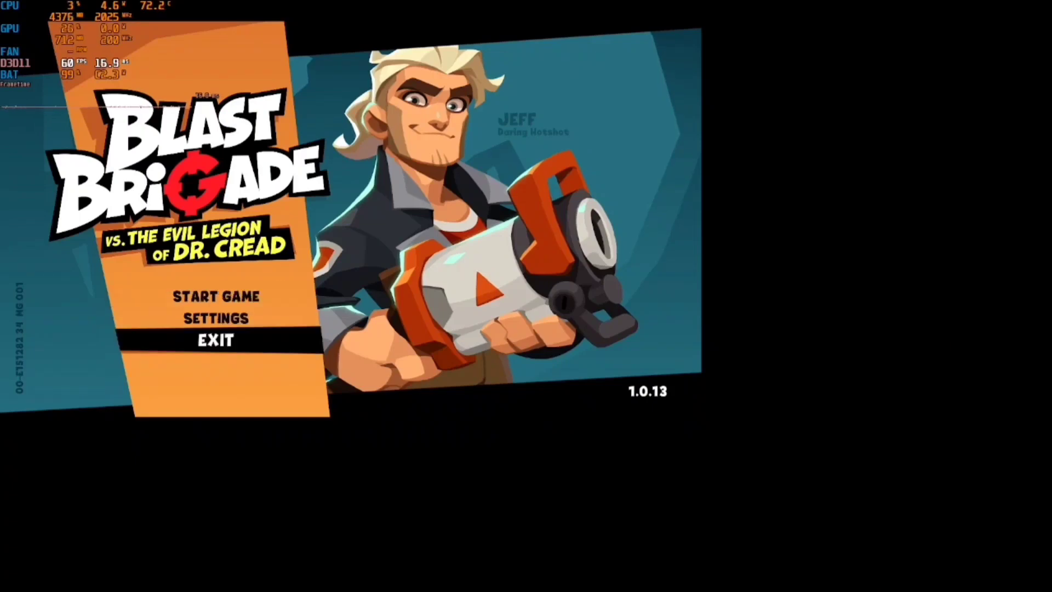
pyautogui.press('Down')
pyautogui.press('Down')
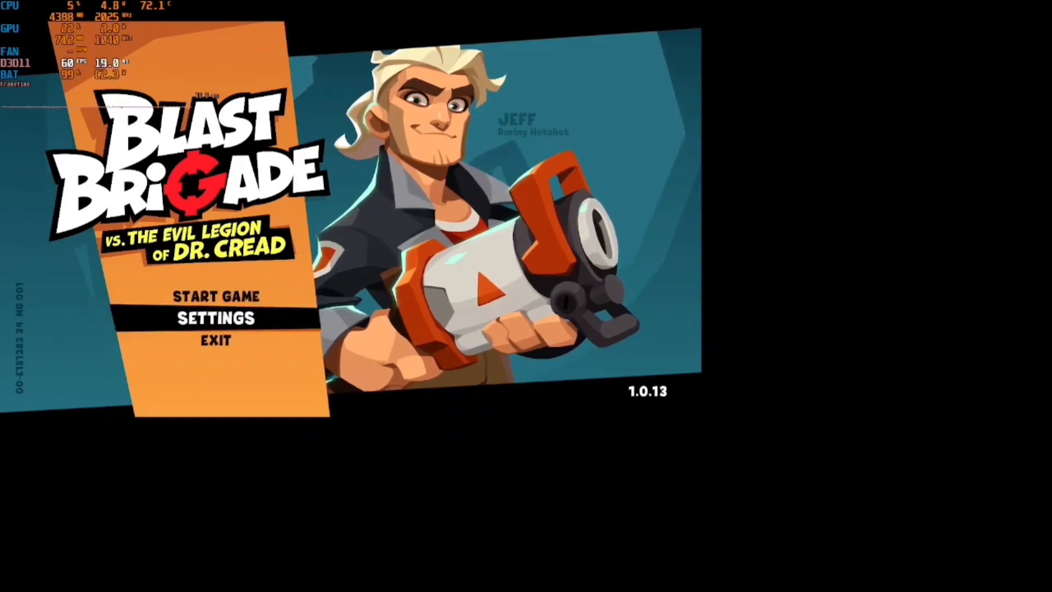
pyautogui.press('Down')
pyautogui.press('Return')
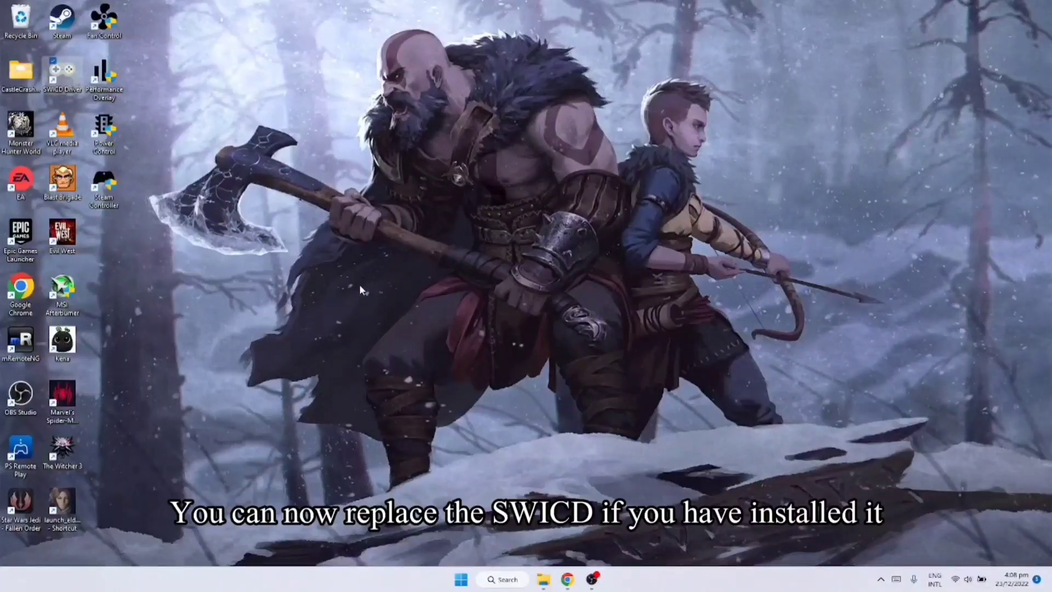
# - Show the hidden tray icons to see the running Steam Deck Tools apps, including Power Control
pyautogui.click(881, 579)
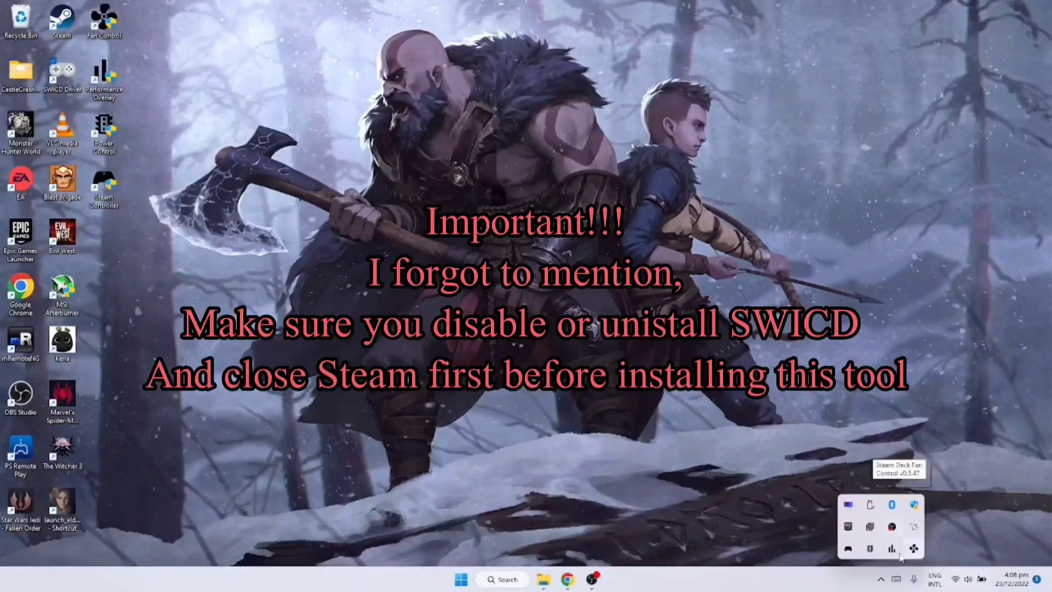
# - Check the Power Control Brightness and FPS Limit options, then dismiss the menu, leaving FPS Limit and GPU Scaling Off
pyautogui.rightClick(872, 551)
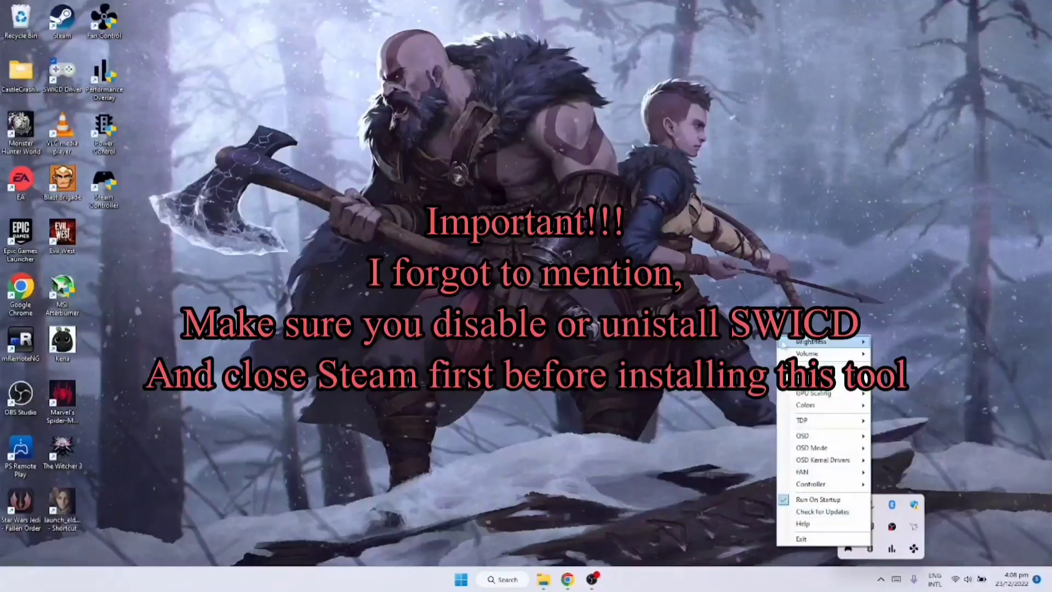
pyautogui.moveTo(788, 341)
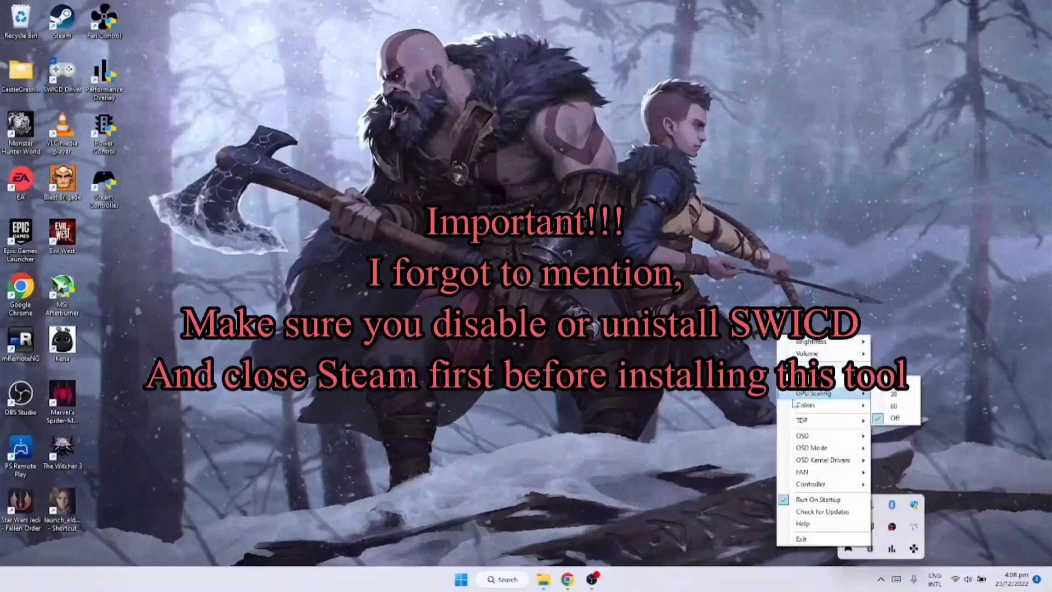
pyautogui.moveTo(809, 382)
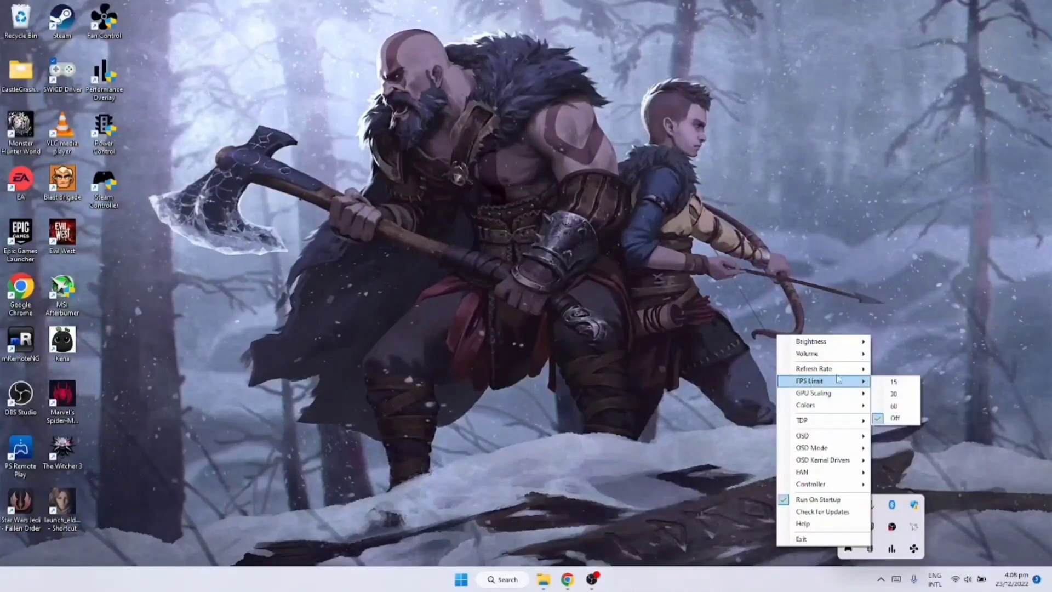
pyautogui.click(554, 356)
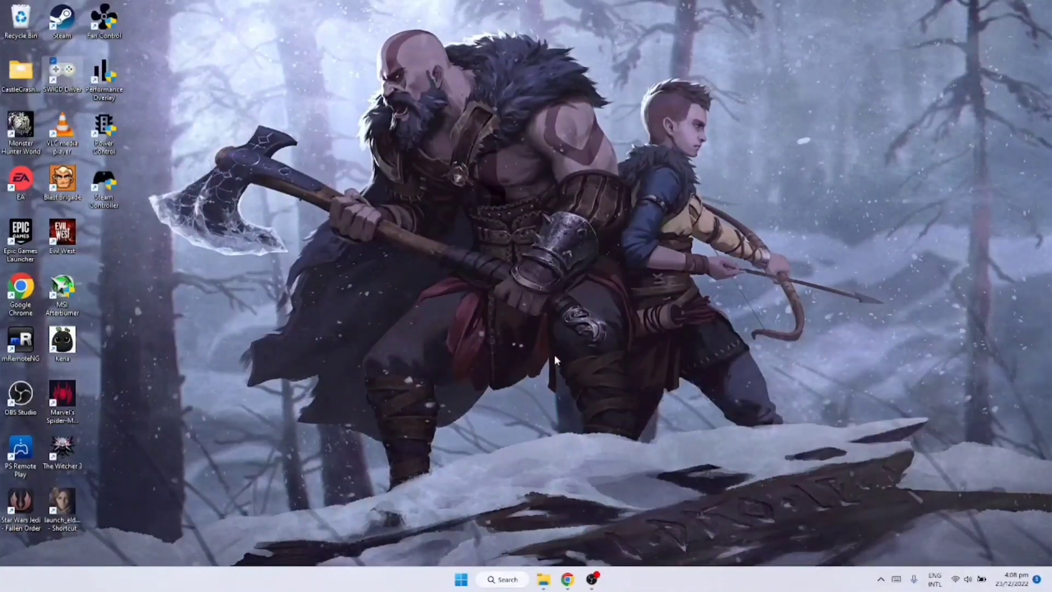